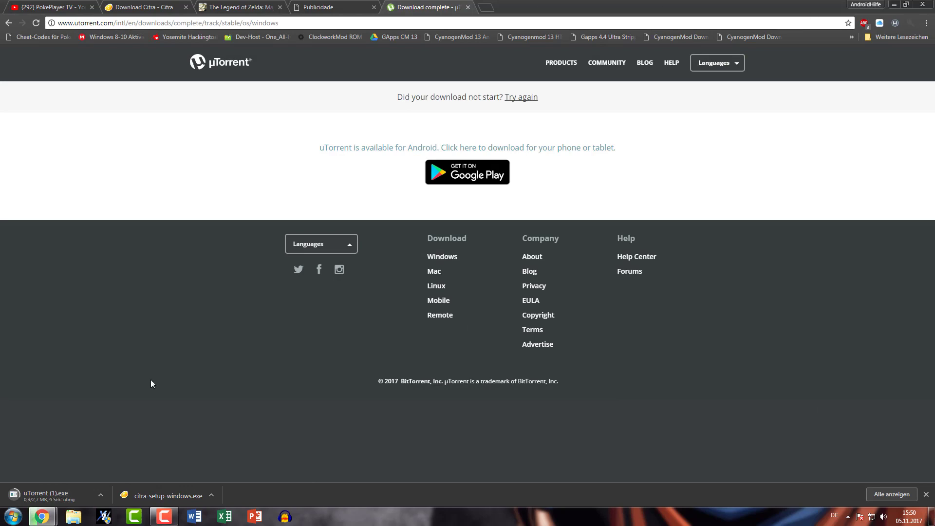
Step: Cancel the uTorrent (1).exe download and switch to the Publicidade torrent link page
click(102, 492)
click(121, 479)
click(258, 6)
click(321, 7)
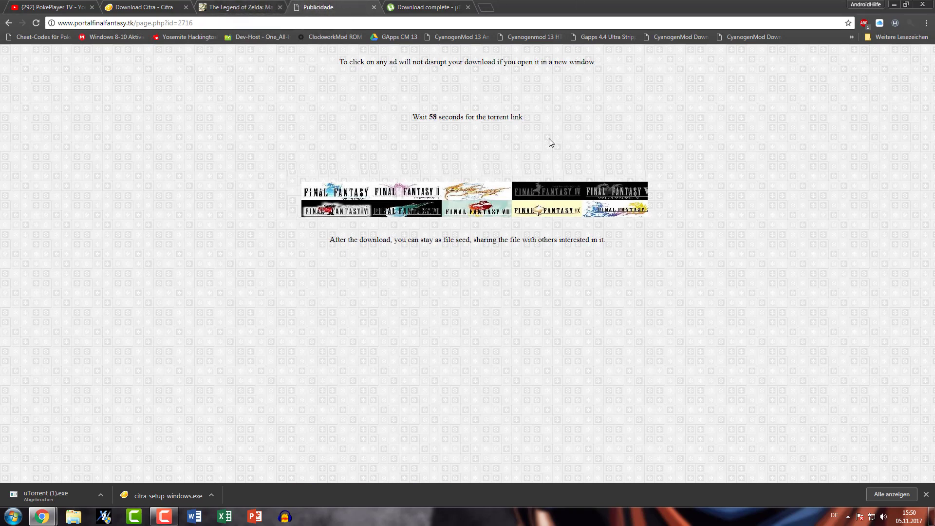
click(13, 516)
click(164, 349)
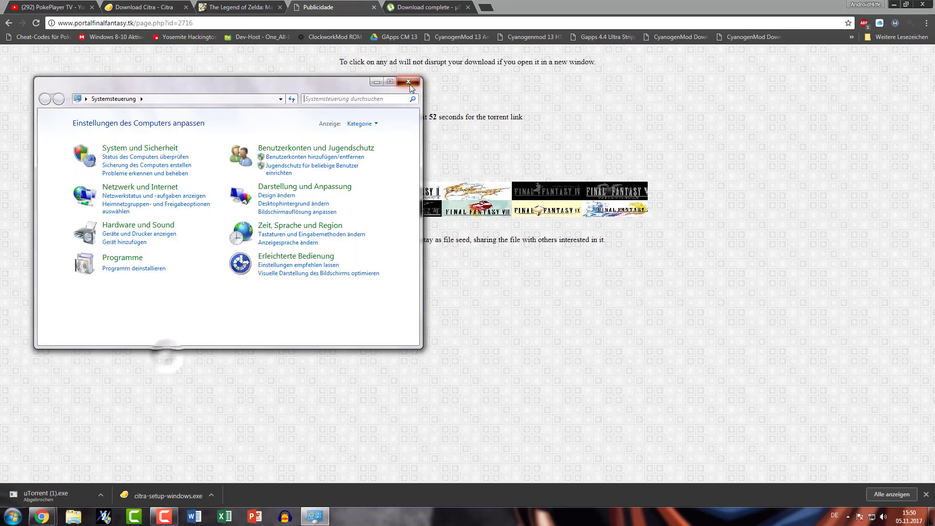
click(410, 82)
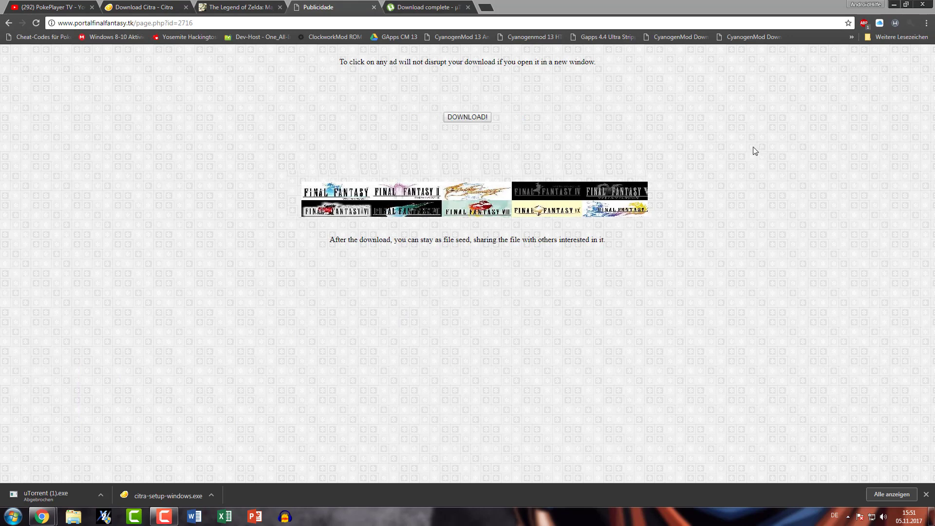
Step: Download the Majora's Mask 3D torrent file, open it in µTorrent and reposition the add-torrent dialog
click(460, 117)
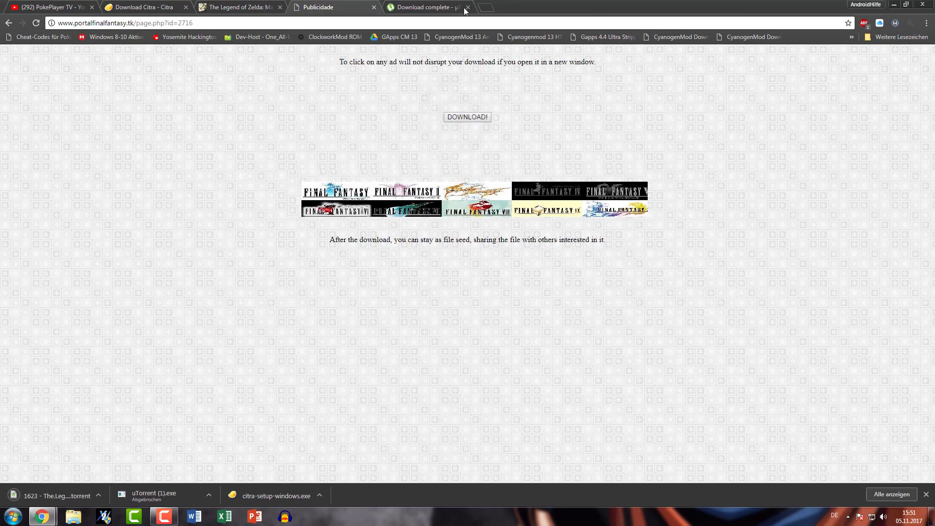
click(48, 493)
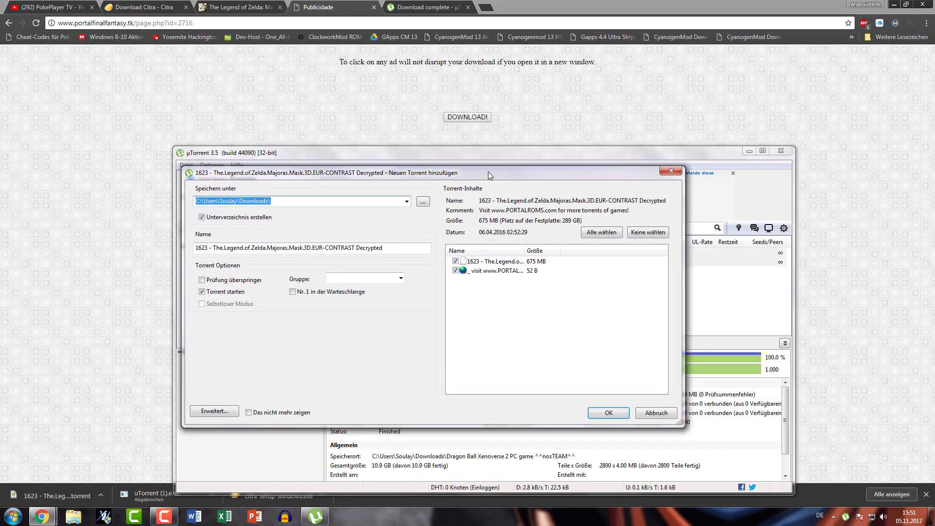
drag(485, 174, 540, 179)
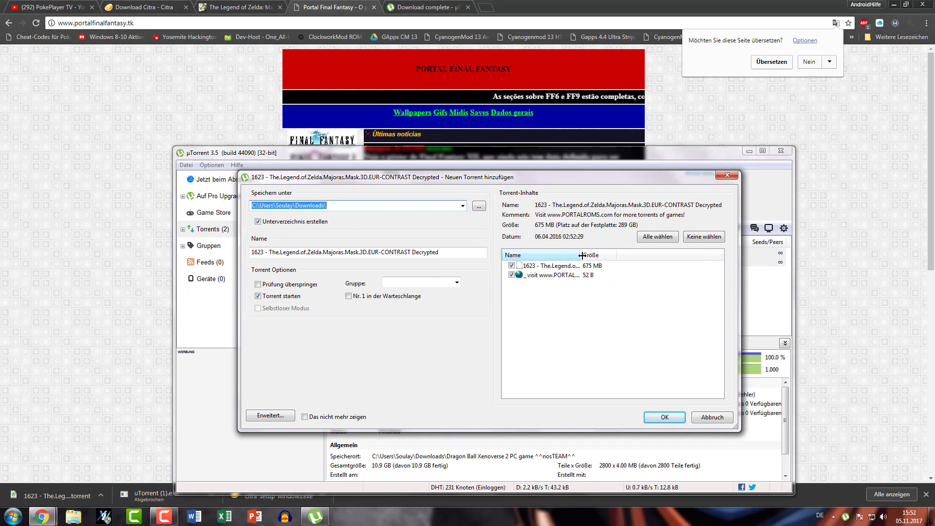
Step: Browse for the torrent's save location and create a new folder named Tutorial on the Desktop
click(474, 208)
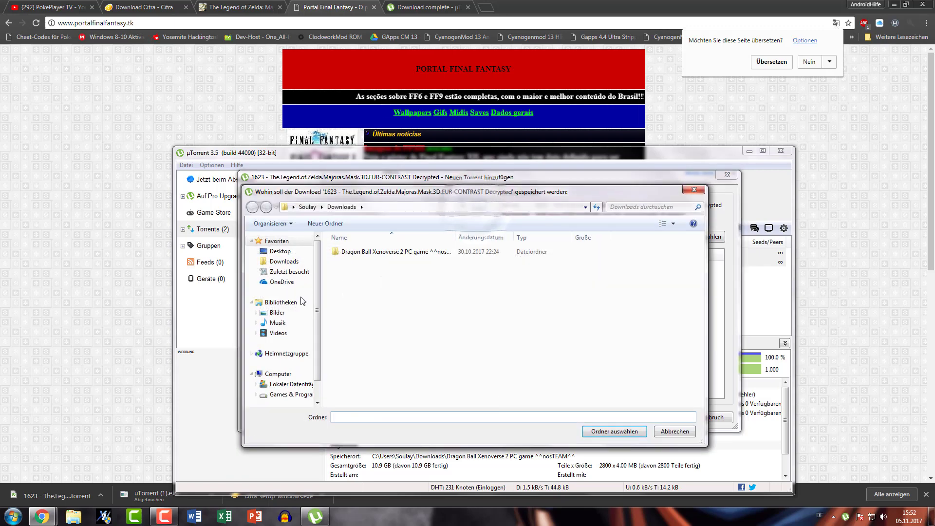
click(280, 251)
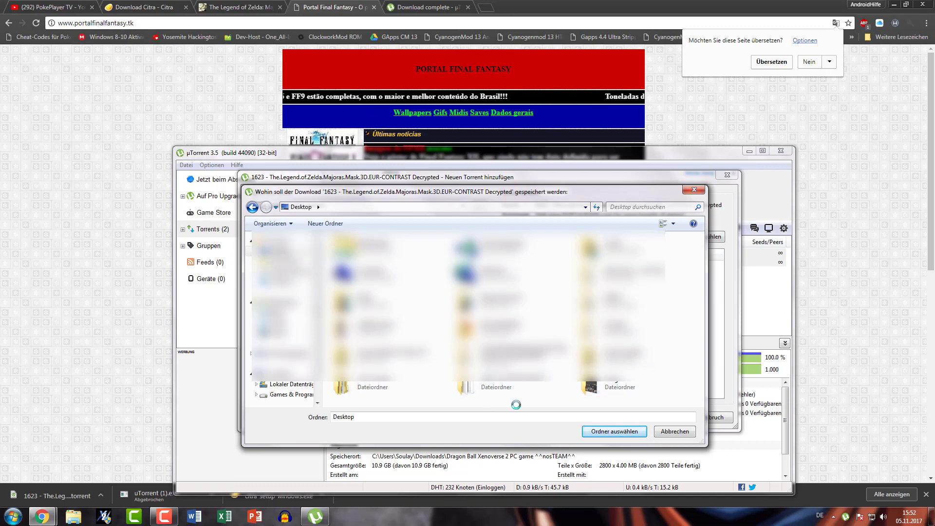
right_click(488, 401)
mouse_move(526, 361)
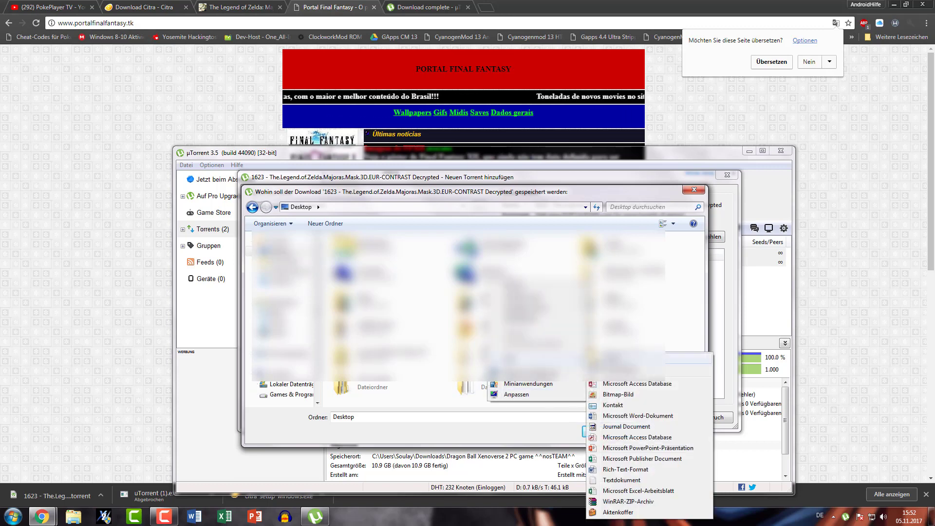
click(604, 359)
text(Tutorial)
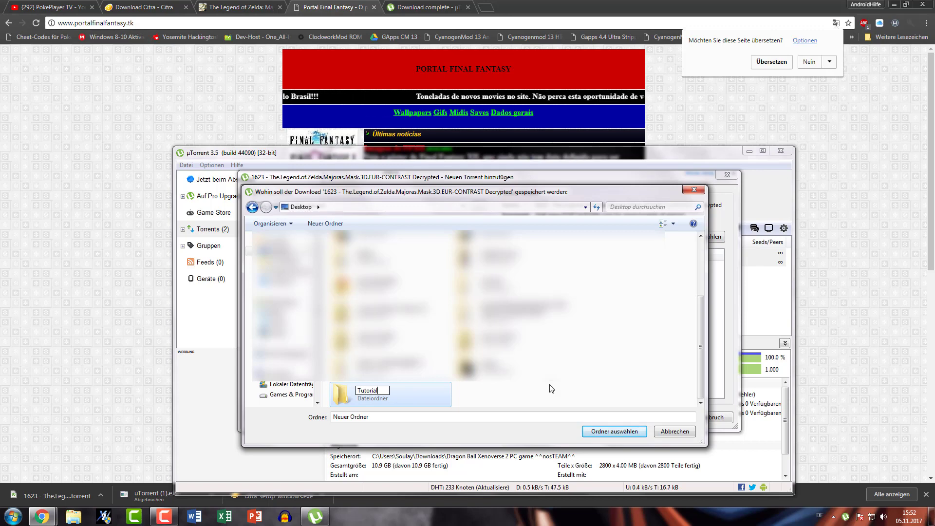
key(Return)
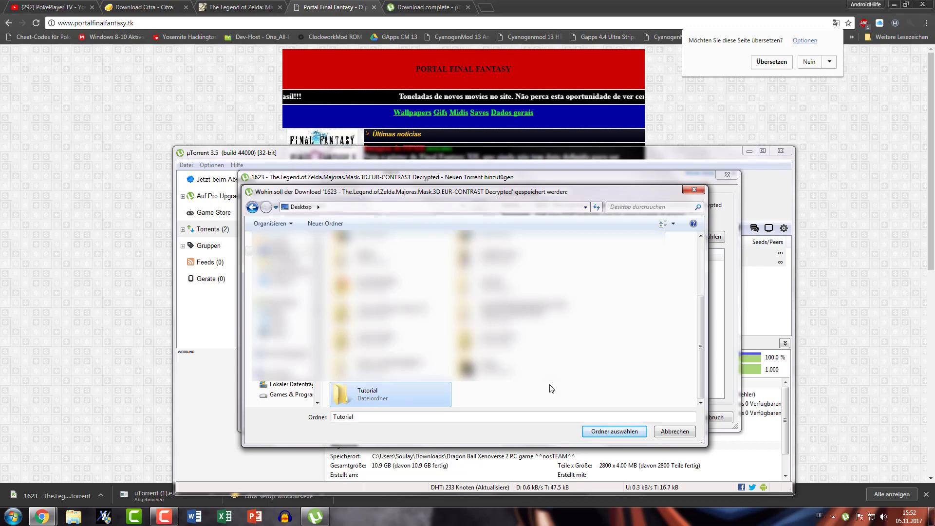
Step: Choose the Tutorial folder as the save location and start the torrent download
double_click(382, 391)
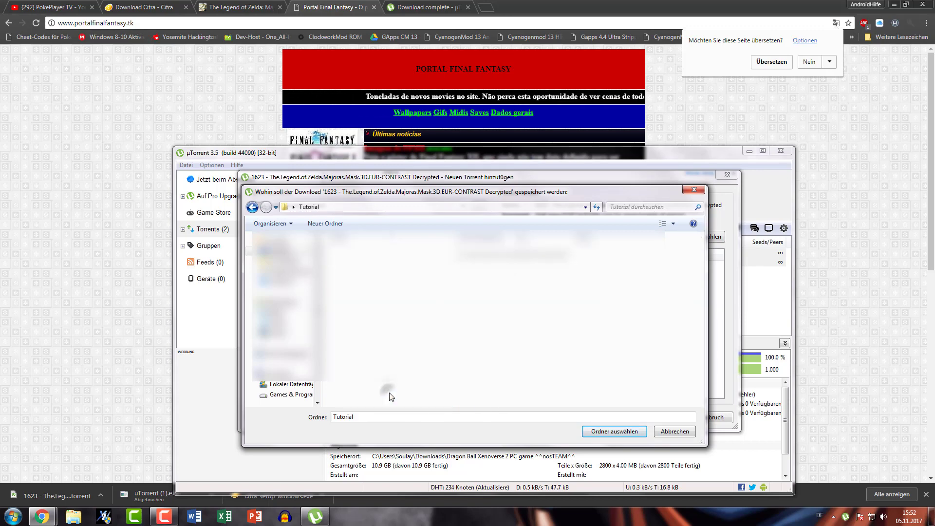
click(600, 432)
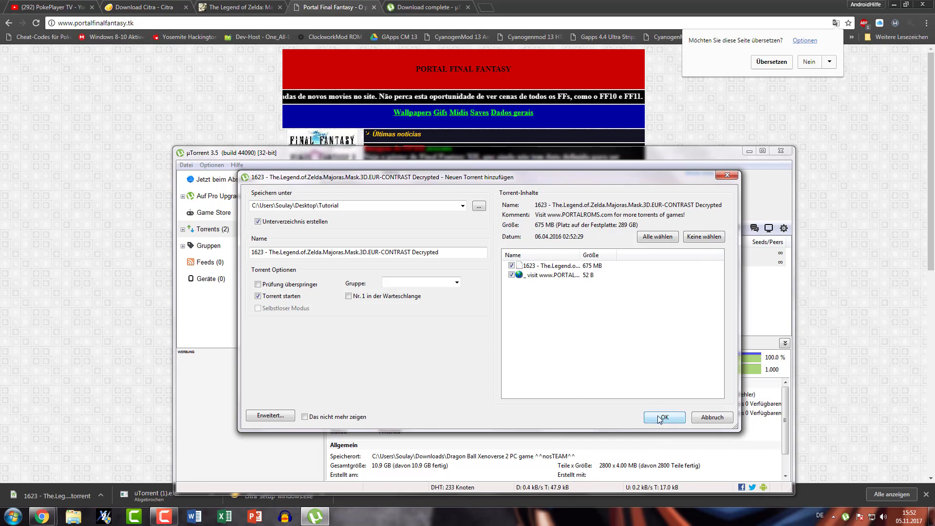
click(662, 417)
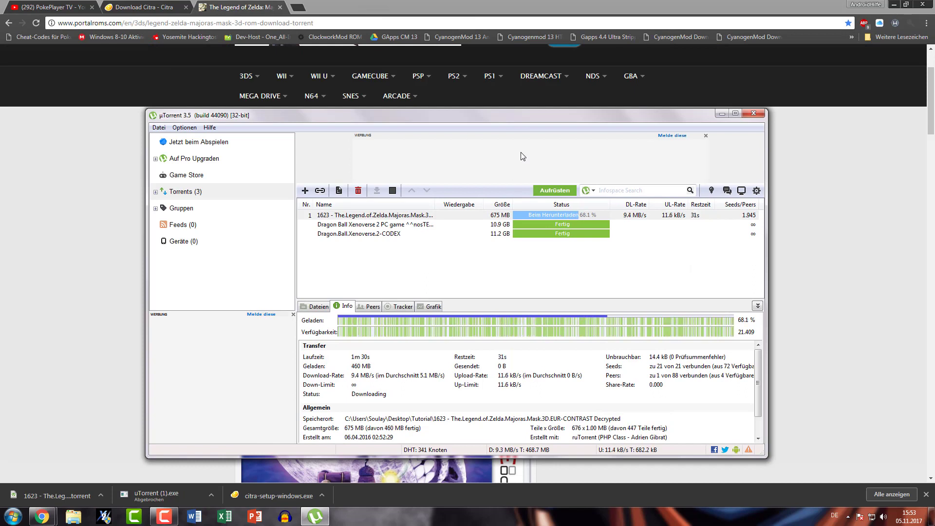
Step: Stop the finished Majora's Mask torrent, then minimise µTorrent and show the desktop
mouse_move(498, 86)
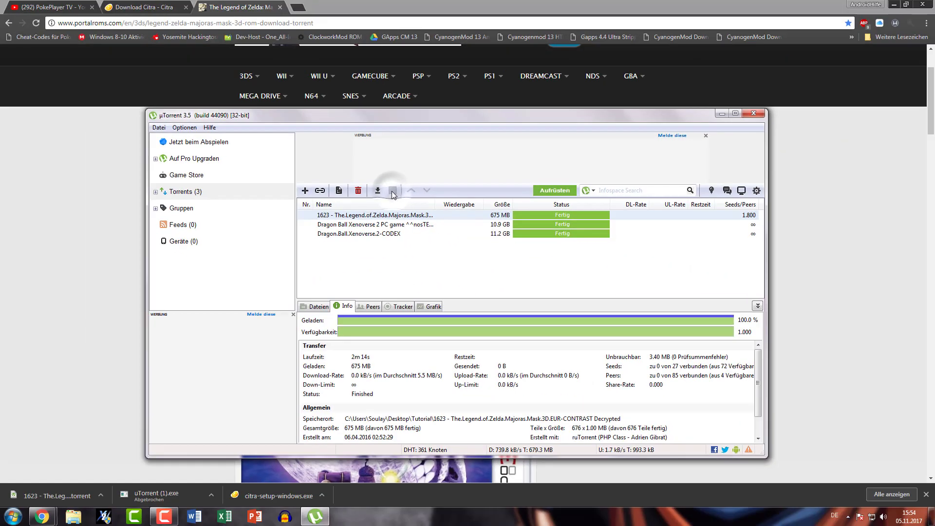
click(402, 314)
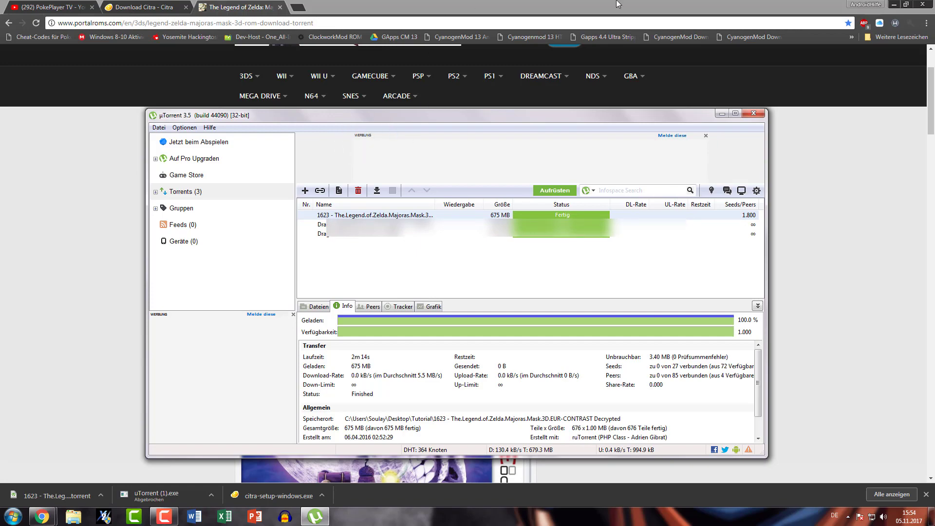
click(721, 114)
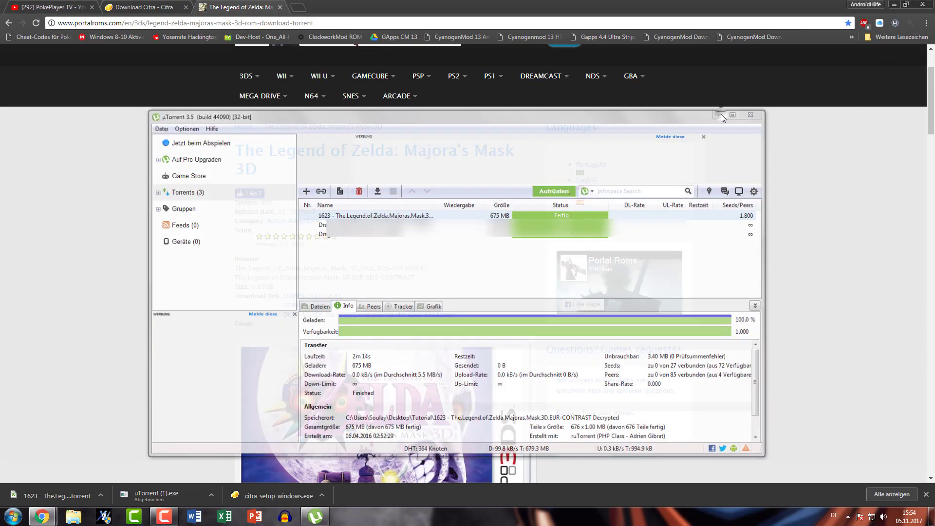
key(super+d)
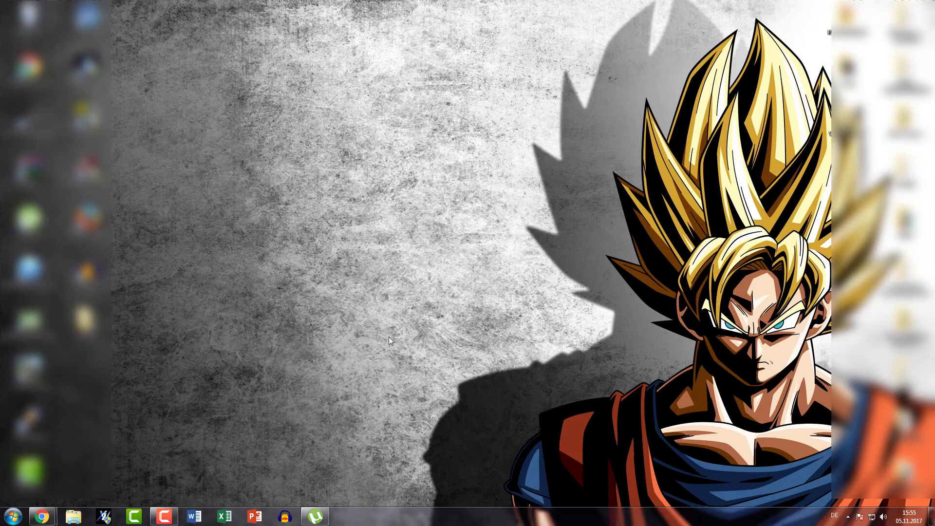
Step: Return to the browser window with the Zelda download page and run the downloaded citra-setup-windows.exe
mouse_move(44, 515)
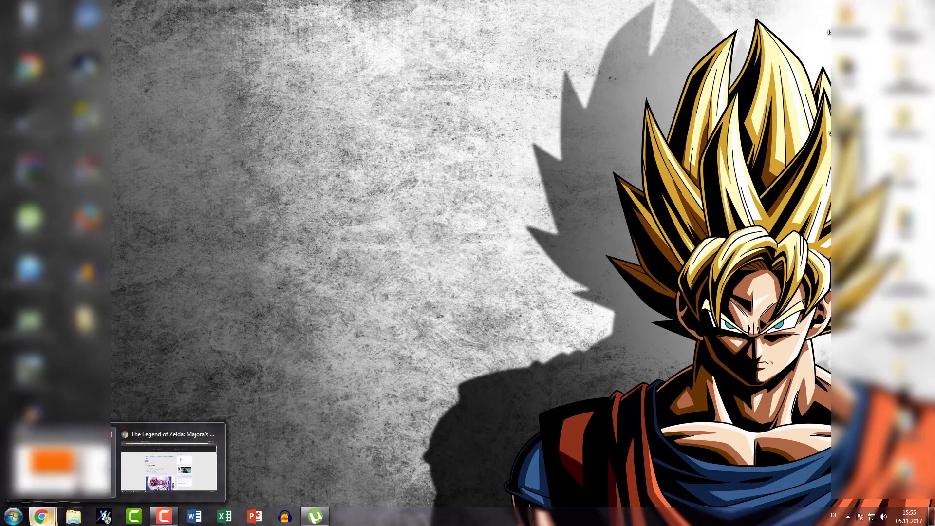
click(185, 465)
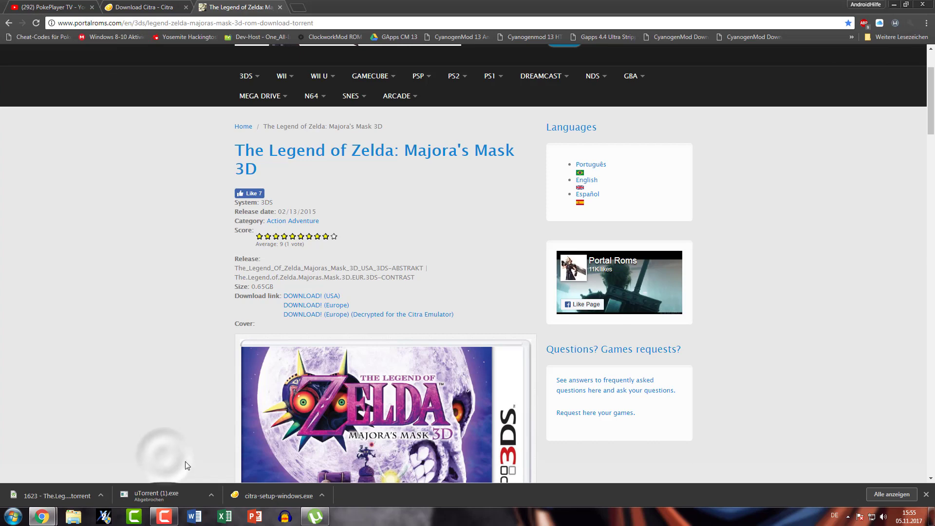
click(252, 492)
click(495, 263)
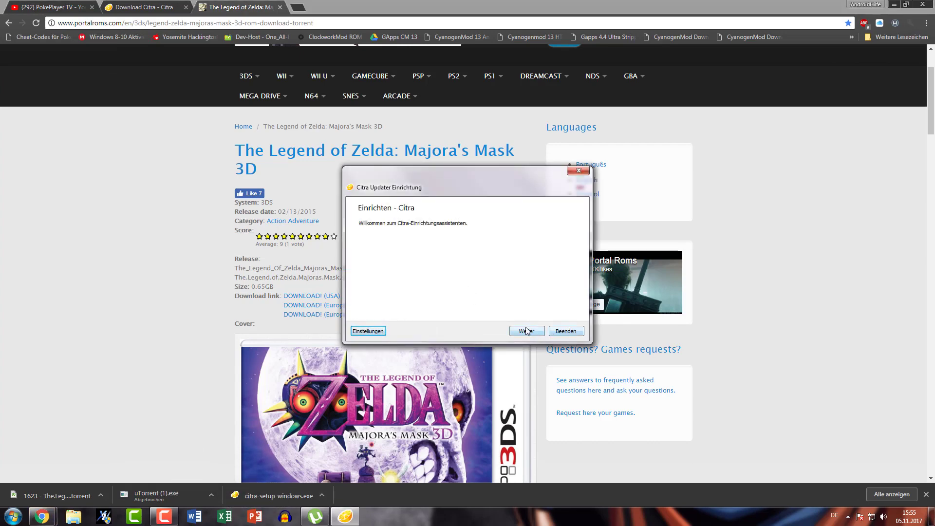
Step: Install the Citra Nightly component in the default directory, accepting the licence agreement, and finish the setup wizard
click(523, 331)
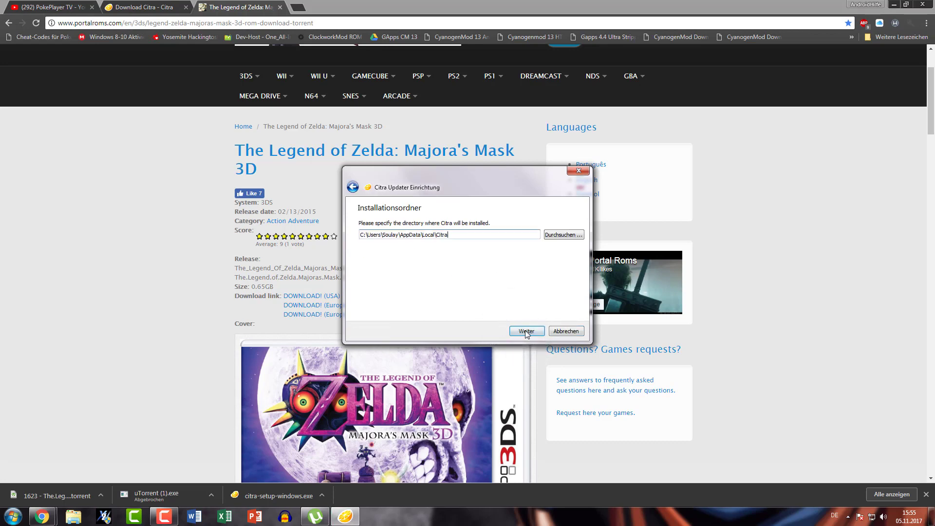
click(525, 331)
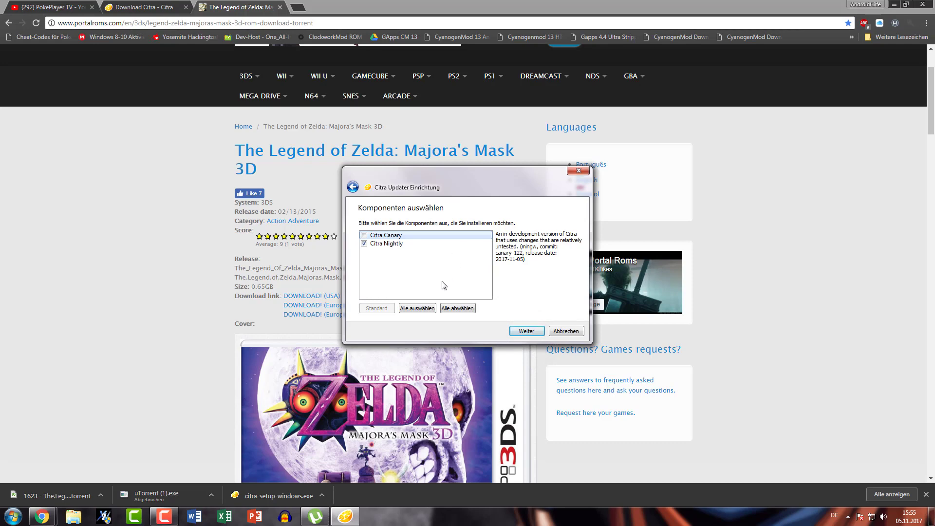
click(533, 333)
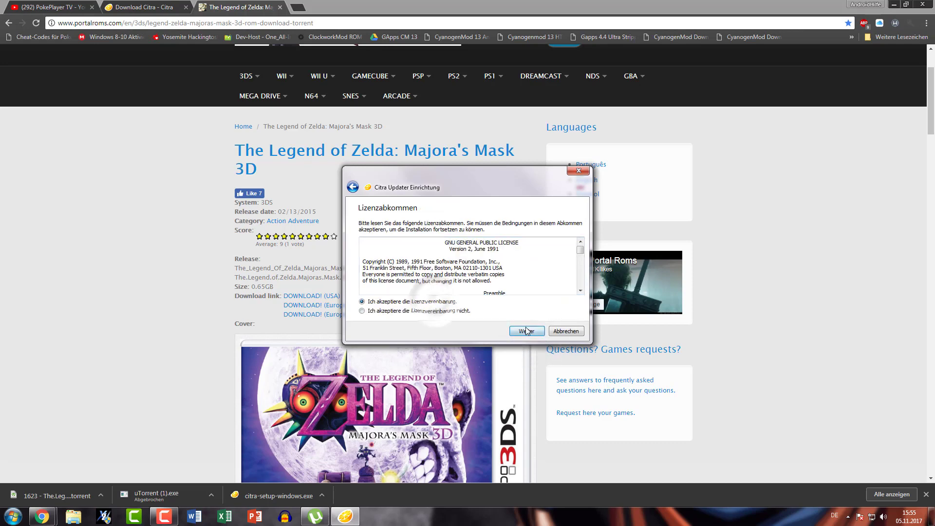
click(526, 332)
click(527, 332)
click(526, 332)
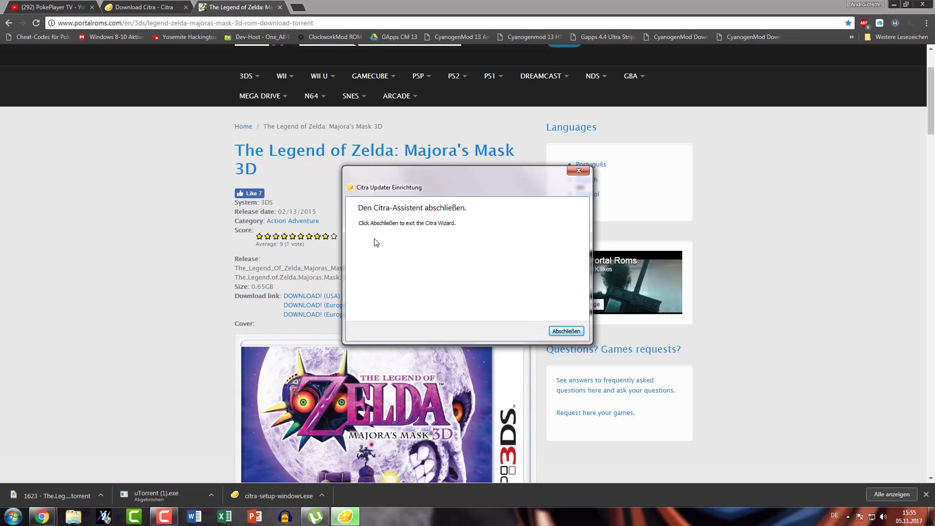
click(564, 330)
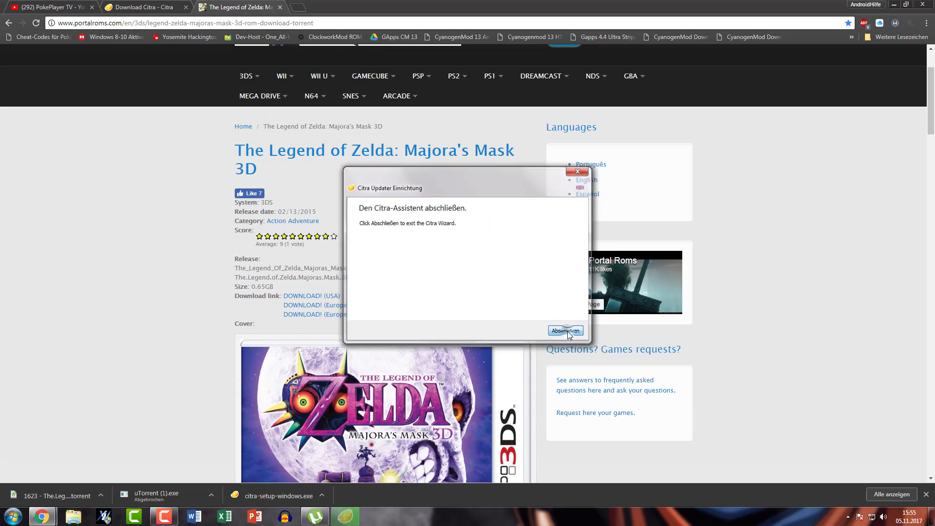
Step: Minimise the browser, move the Tutorial folder to the middle of the desktop and open its Majora's Mask subfolder
click(896, 4)
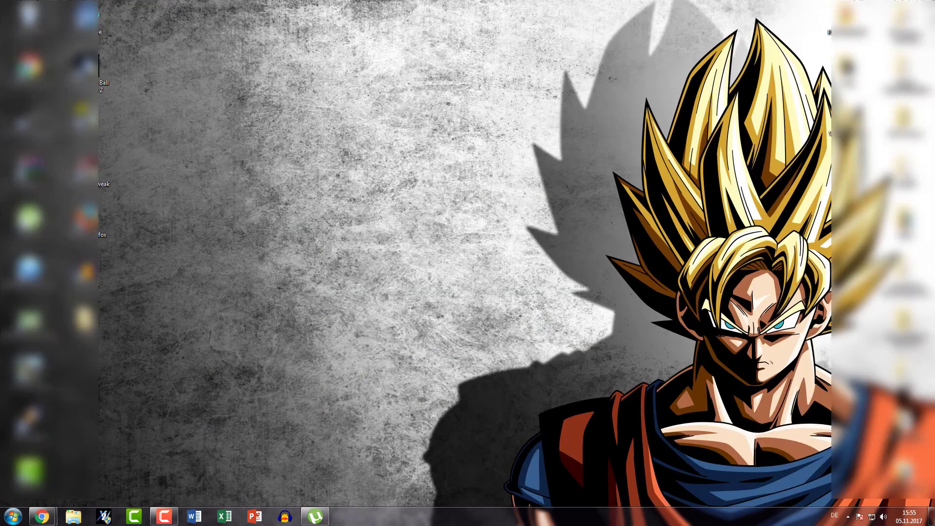
drag(103, 331, 449, 222)
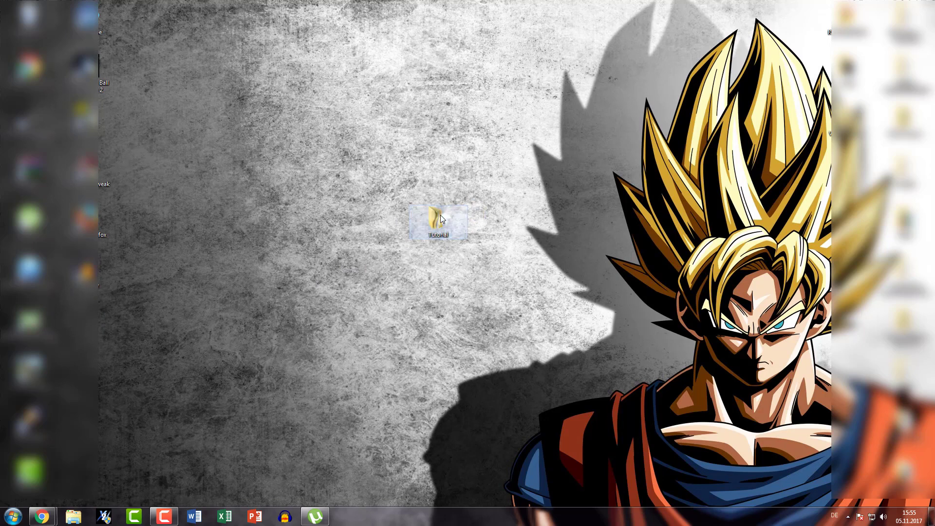
double_click(438, 222)
click(515, 188)
double_click(514, 190)
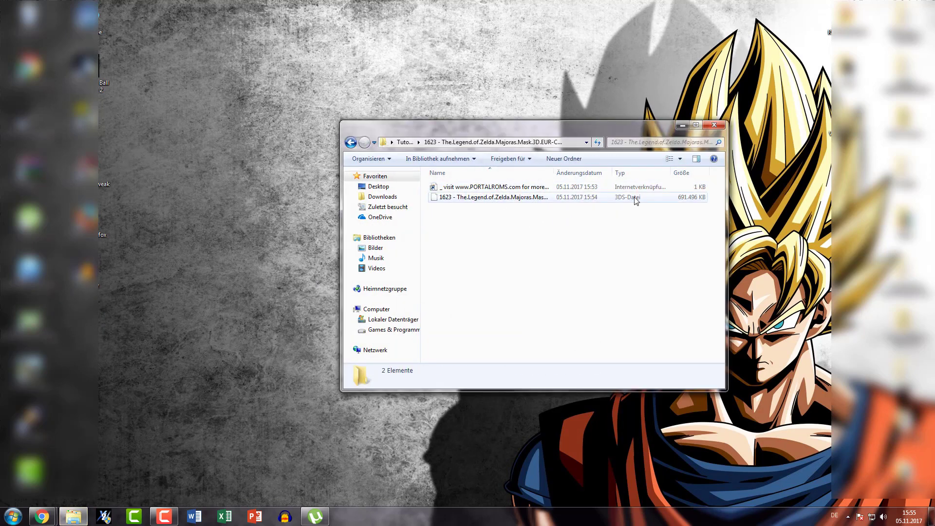
click(487, 187)
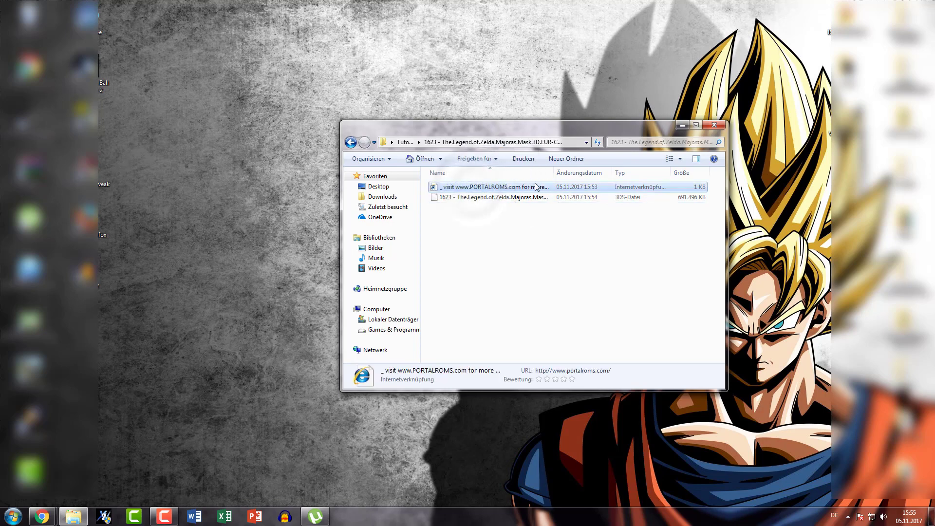
drag(591, 138, 604, 128)
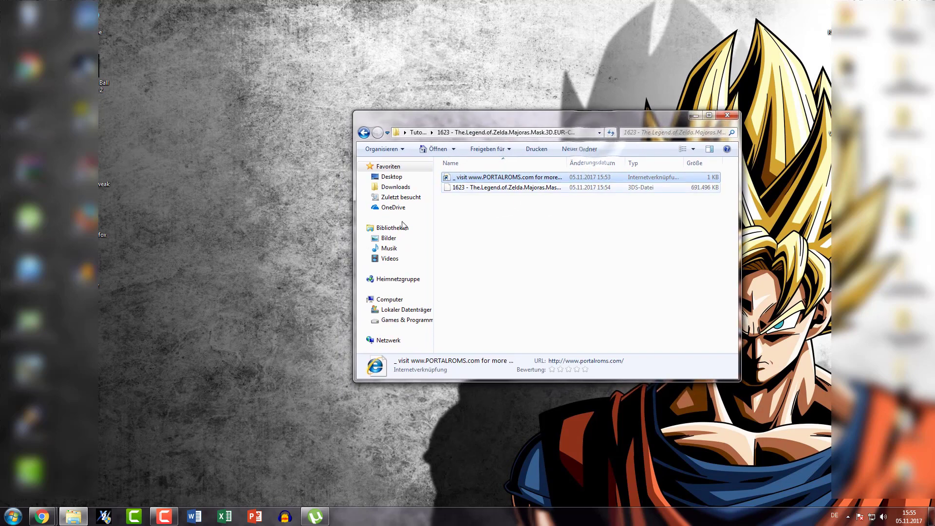
Step: Launch Citra Nightly and accept the anonymous usage data notice
click(13, 516)
click(58, 456)
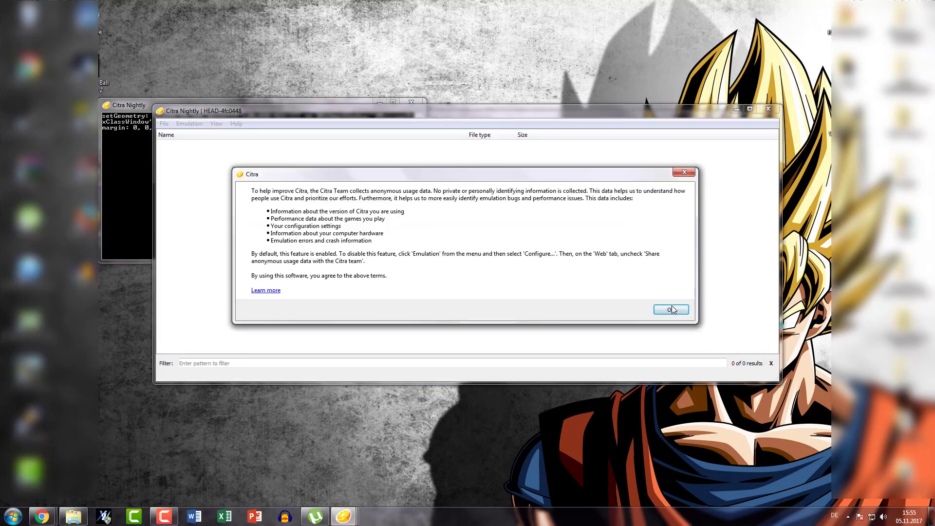
click(671, 310)
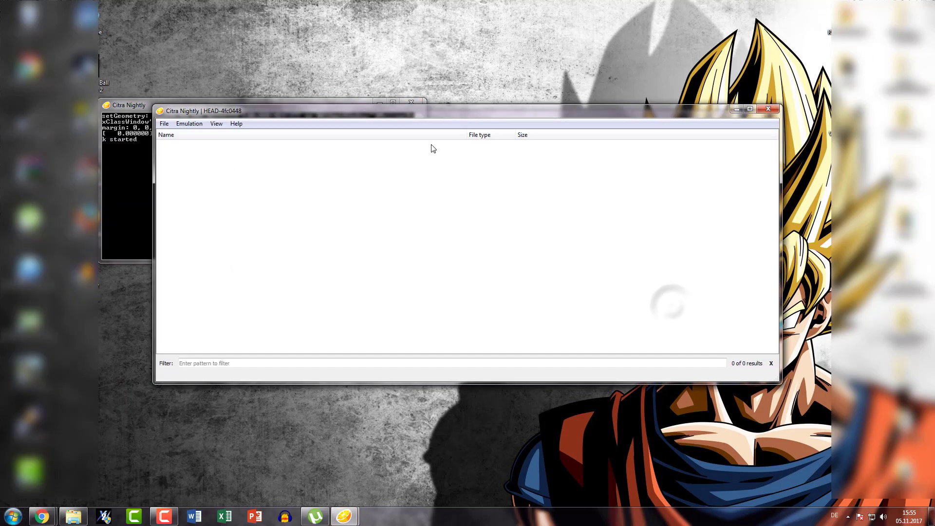
Step: Minimise the Citra Nightly console window and move the main emulator window toward the upper left of the desktop
click(325, 101)
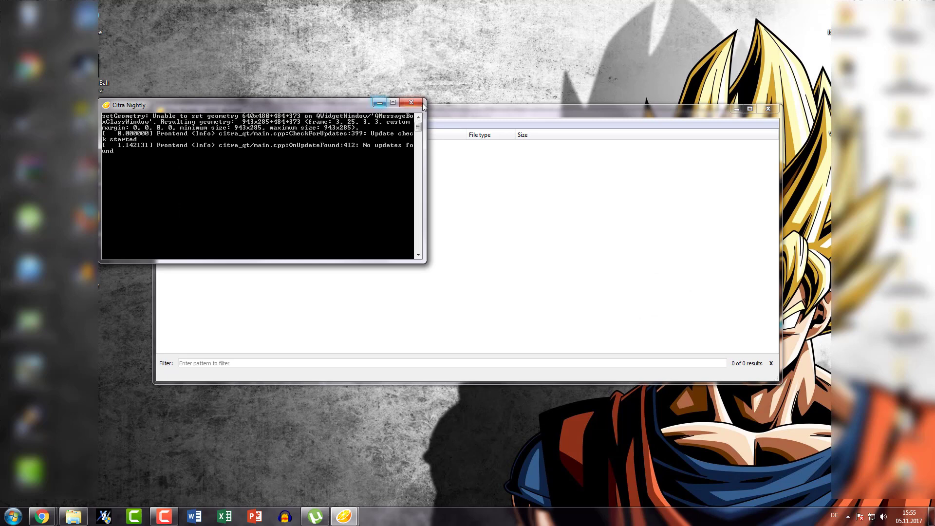
click(381, 106)
drag(421, 109, 366, 93)
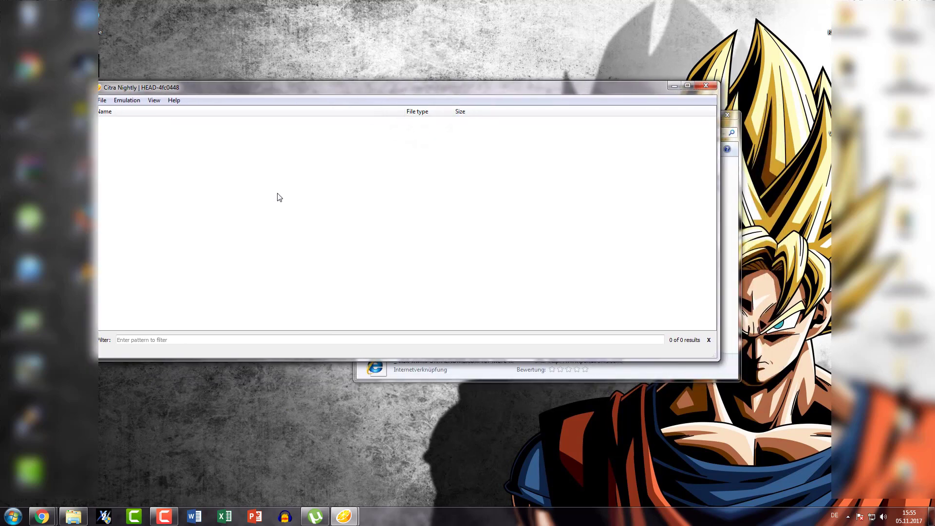
click(101, 101)
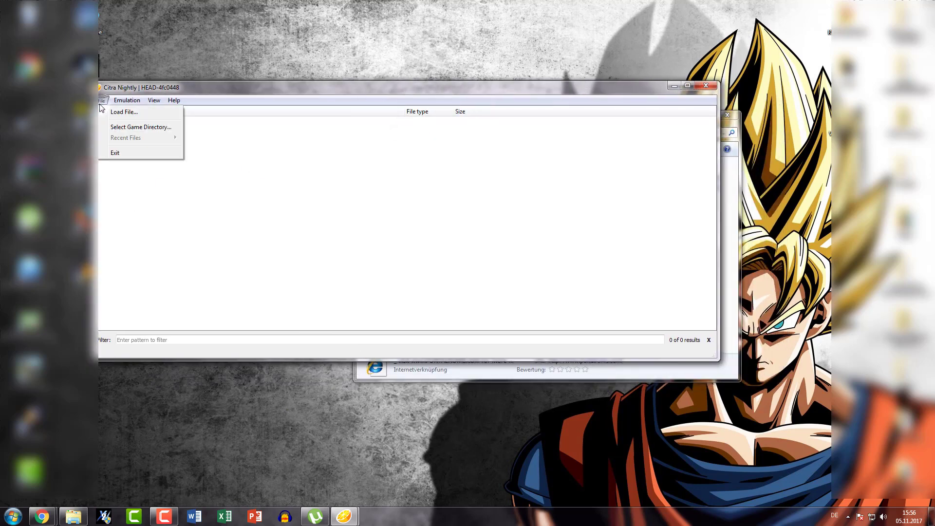
mouse_move(126, 101)
click(139, 149)
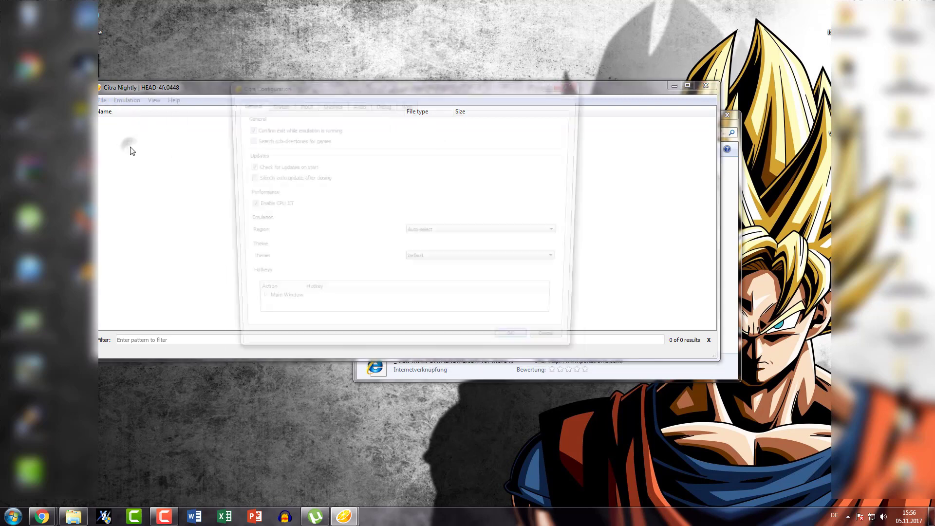
click(575, 84)
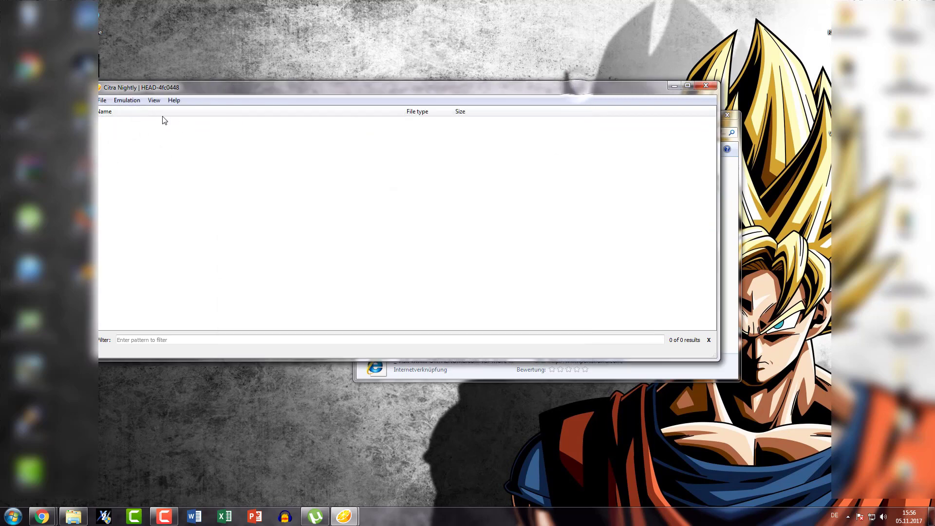
Step: Open the emulator's configuration dialog
click(126, 101)
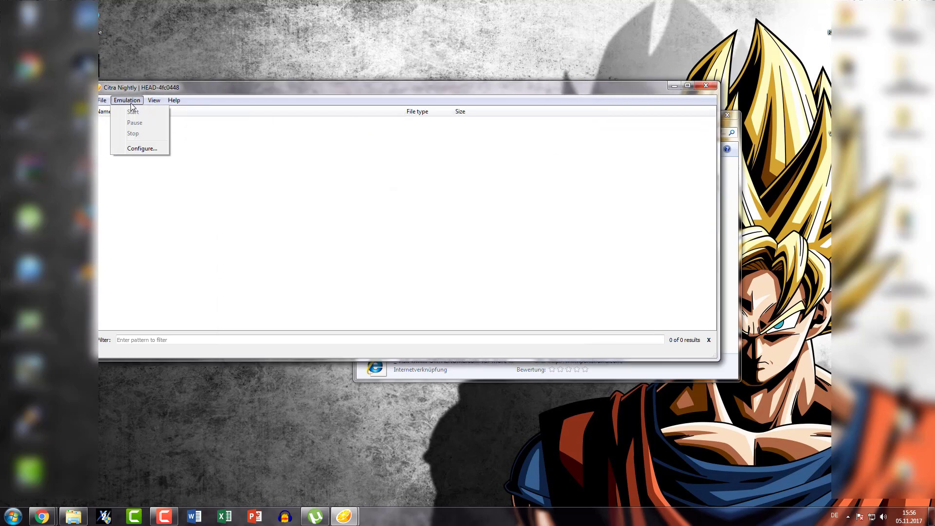
click(141, 148)
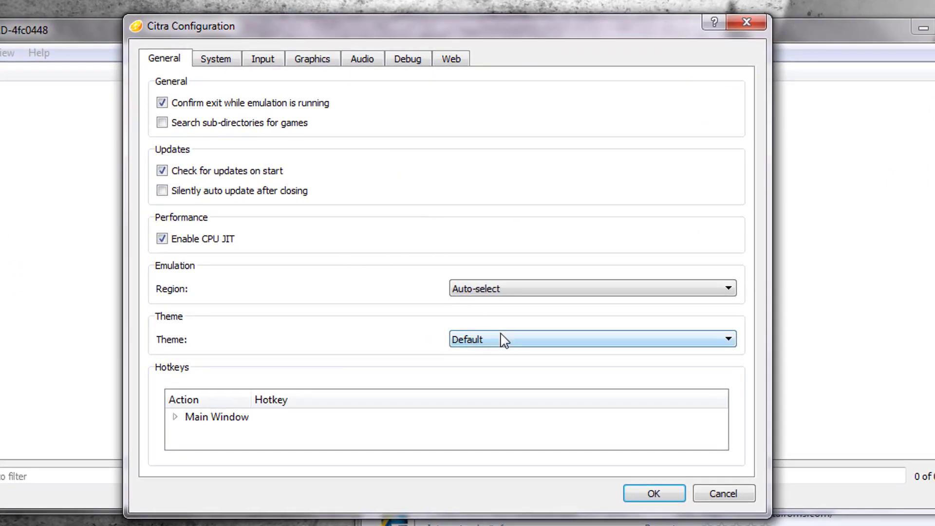
Step: Try the Dark theme in the general settings and return the theme to Default
click(501, 337)
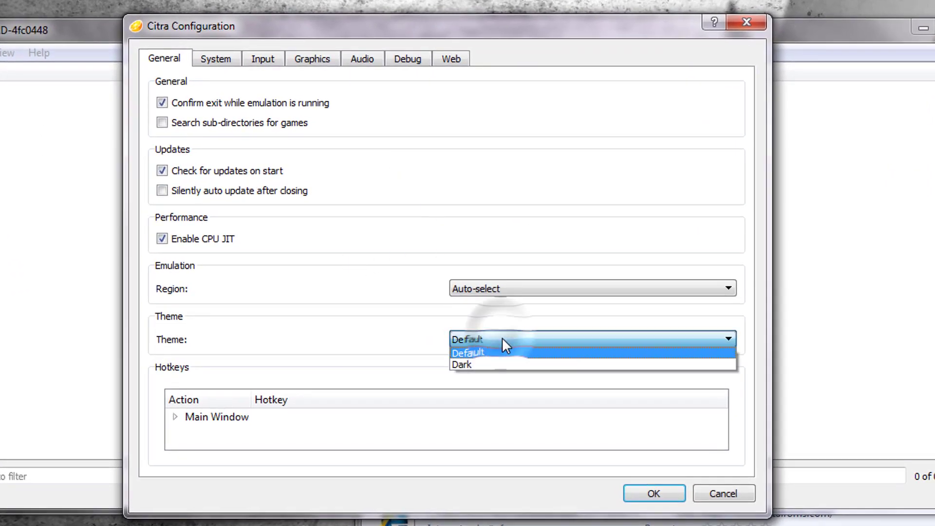
click(492, 368)
click(486, 336)
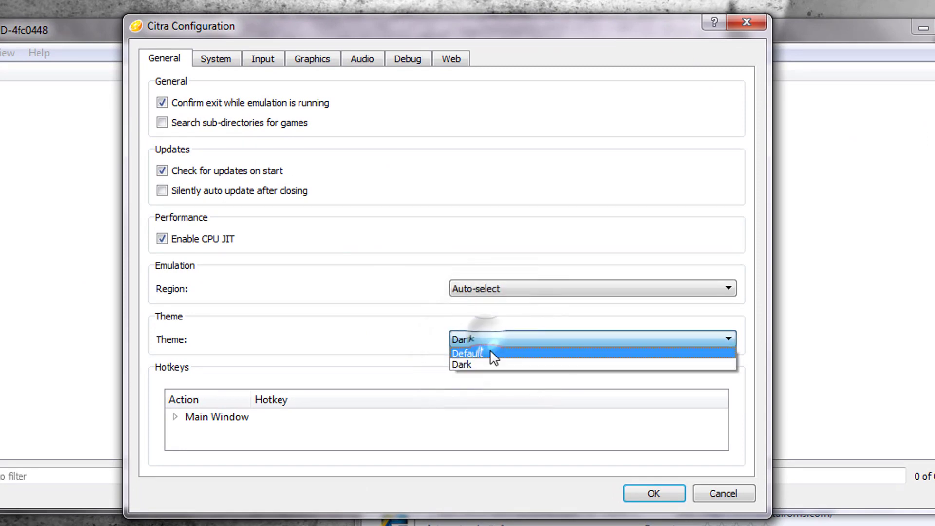
click(489, 351)
Step: Set the emulation region to EUR and keep checking for updates on start enabled
click(493, 291)
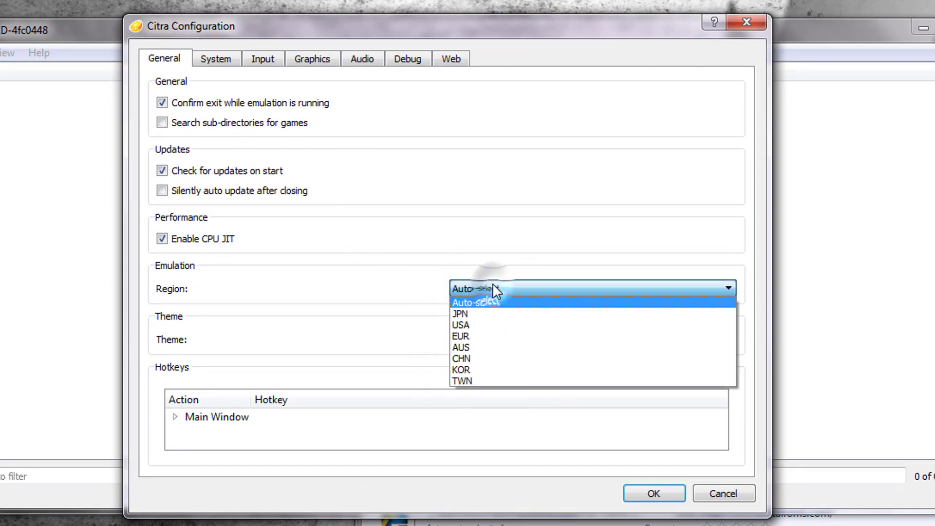
click(488, 334)
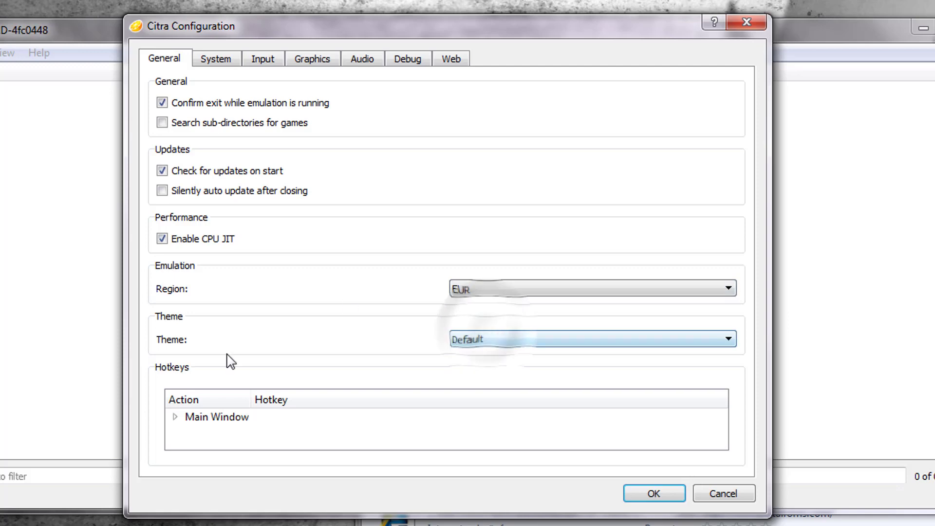
click(246, 173)
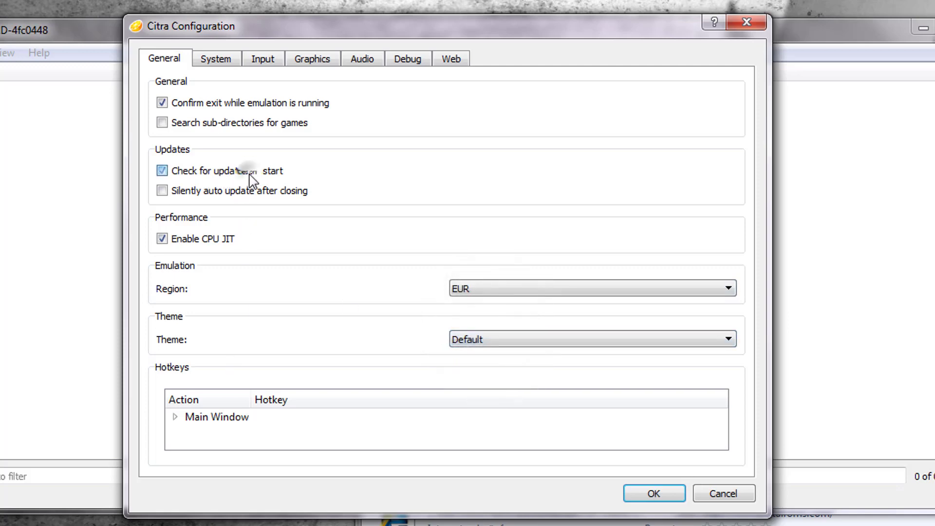
Step: Set the username to PPTV in the emulator's system settings
click(206, 60)
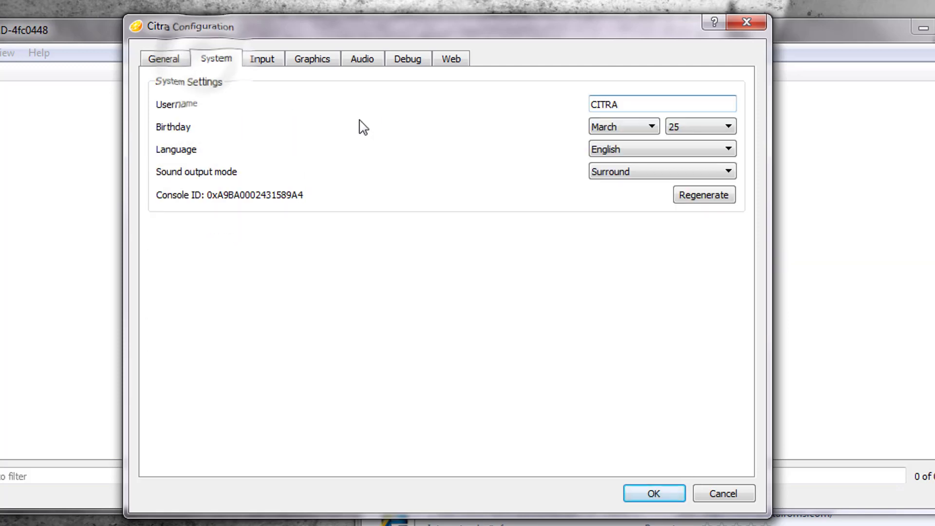
double_click(650, 104)
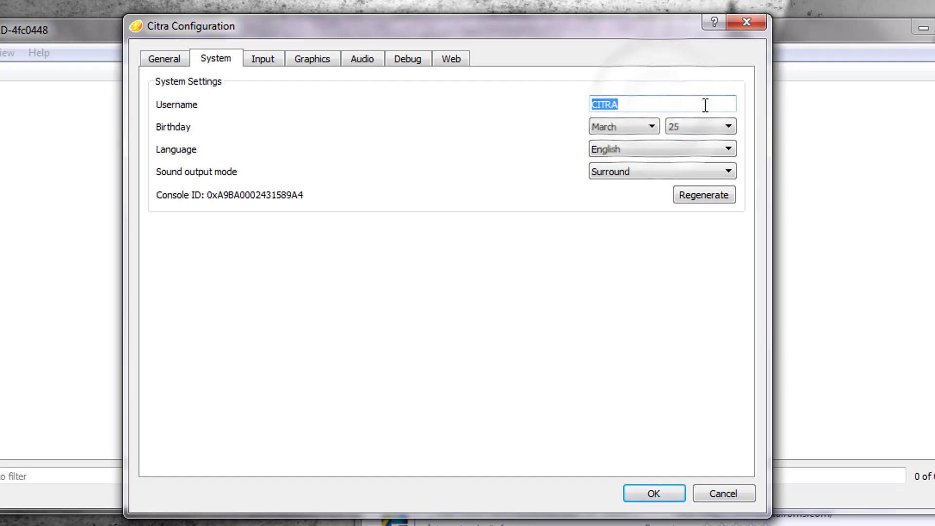
text(PPTV)
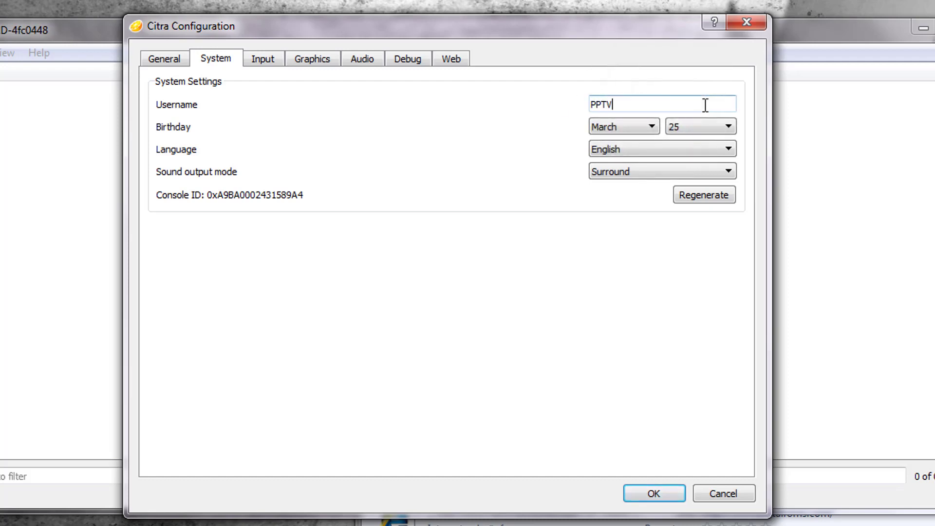
key(Tab)
Step: Review the birthday and sound output choices and set the system language to German (Deutsch)
click(625, 130)
click(626, 132)
click(688, 126)
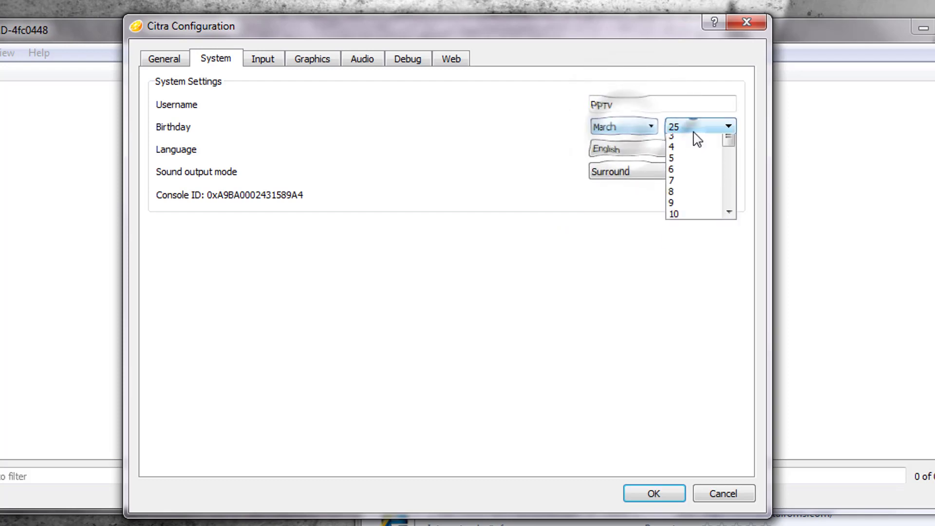
click(688, 126)
click(624, 149)
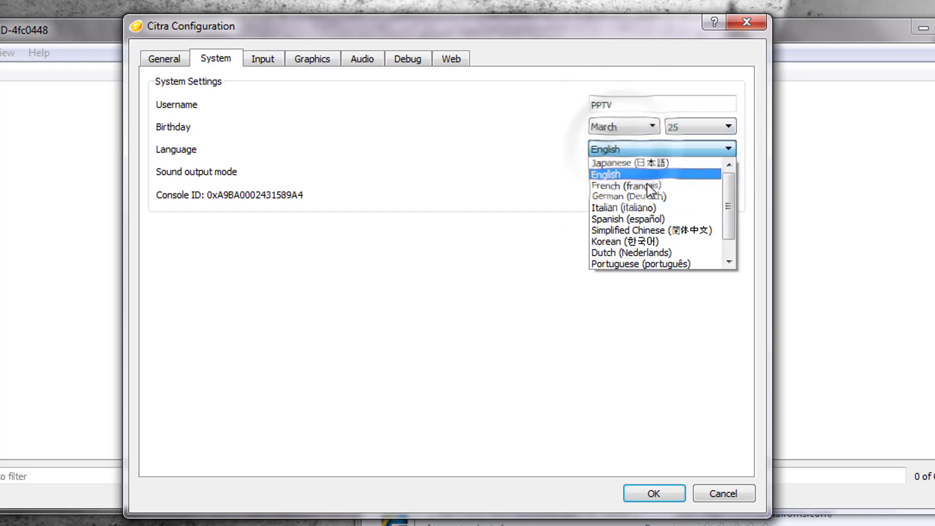
click(628, 196)
click(646, 173)
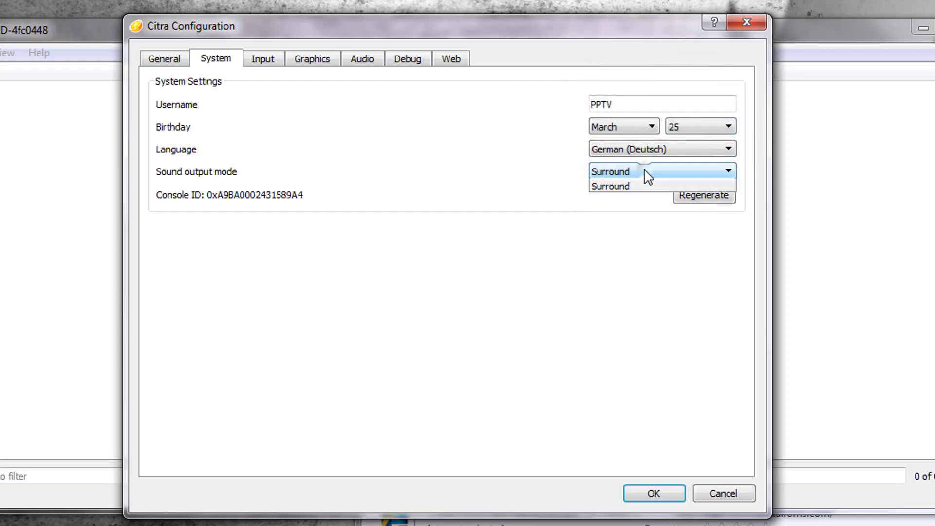
click(647, 174)
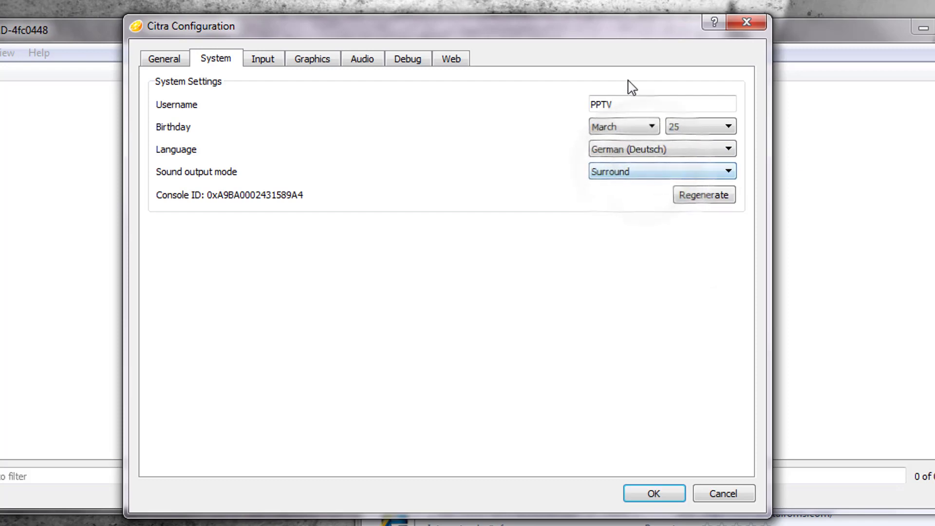
Step: Examine the keyboard assignments for the face buttons, shoulder buttons, pads and C-stick in the input settings
click(265, 61)
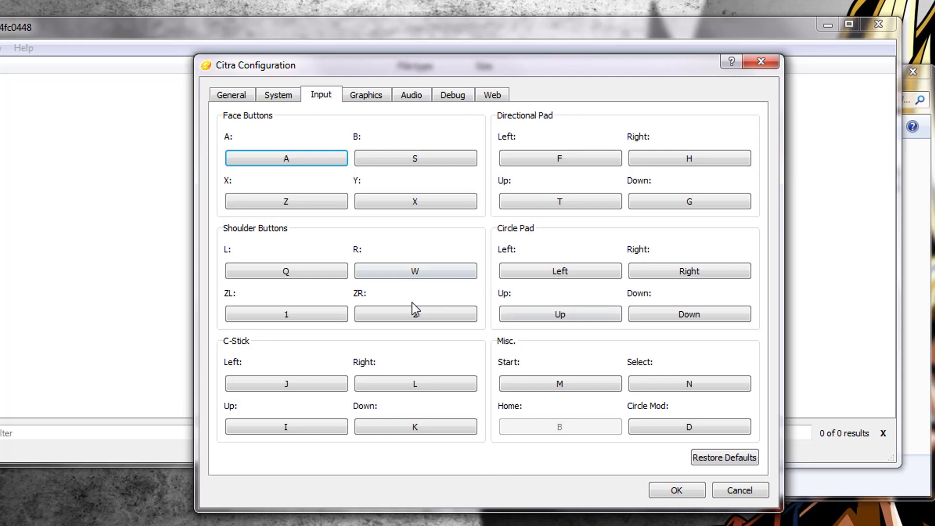
key(2)
click(370, 97)
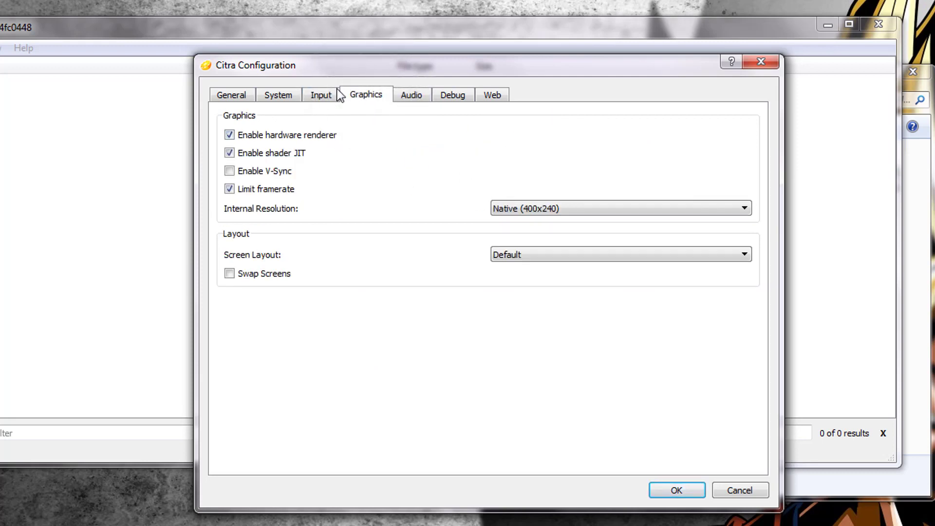
click(320, 94)
Step: Review the graphics options for internal resolution and screen layout, keeping Native (400x240) and Default
click(367, 96)
click(532, 212)
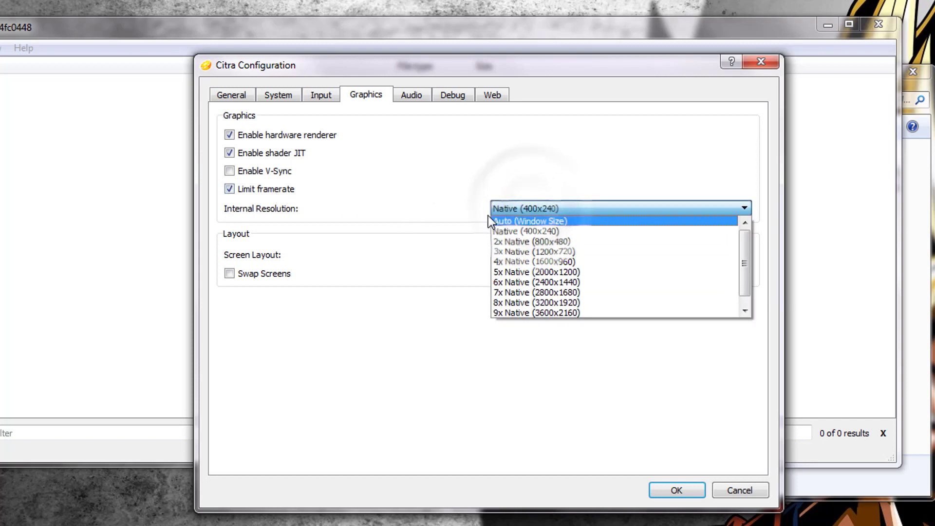
click(544, 213)
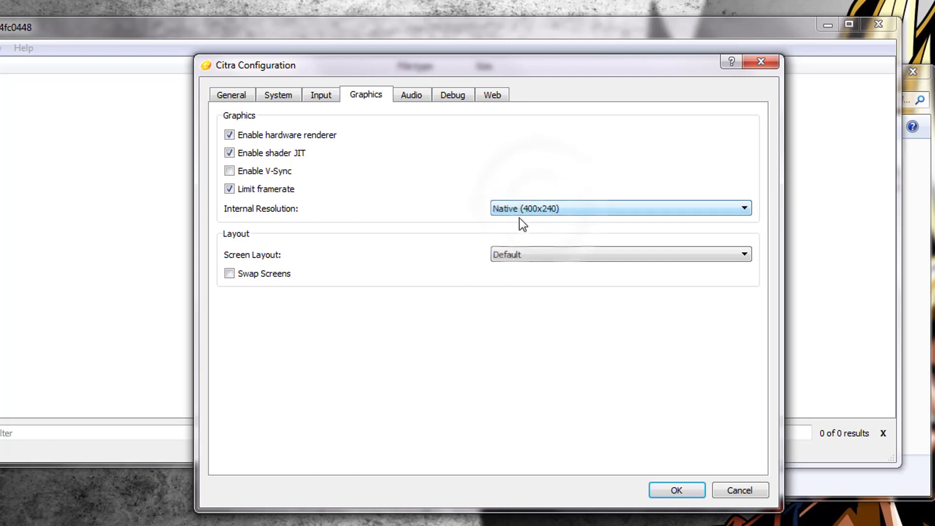
click(518, 255)
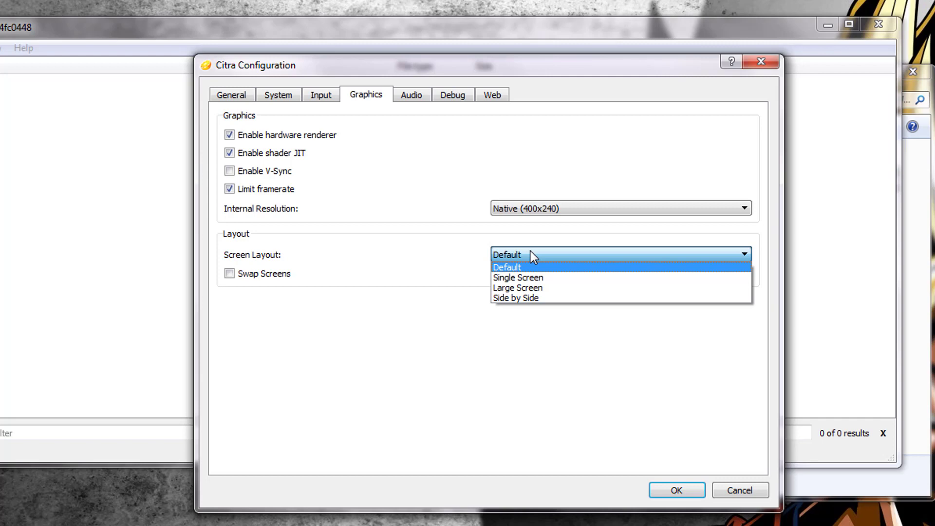
click(558, 266)
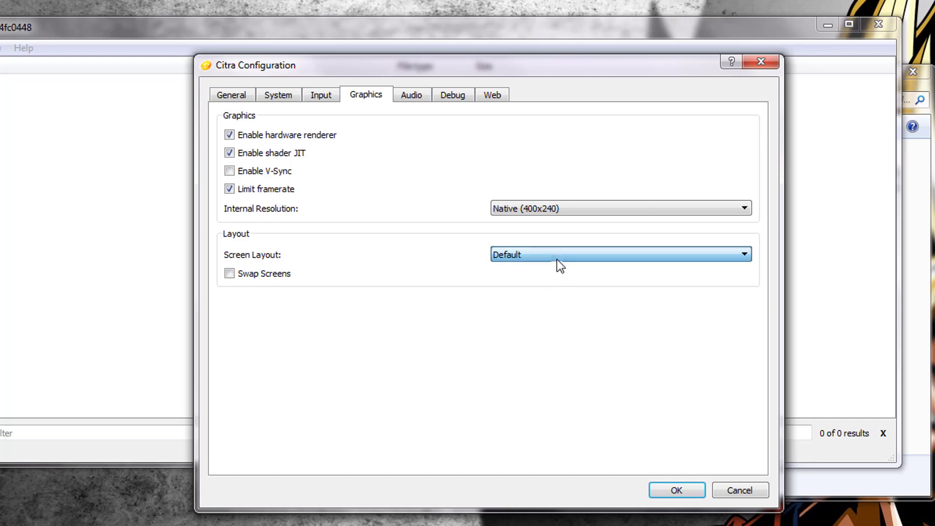
Step: Look through the audio, debug and web settings and save the emulator configuration
click(419, 95)
click(454, 94)
click(491, 93)
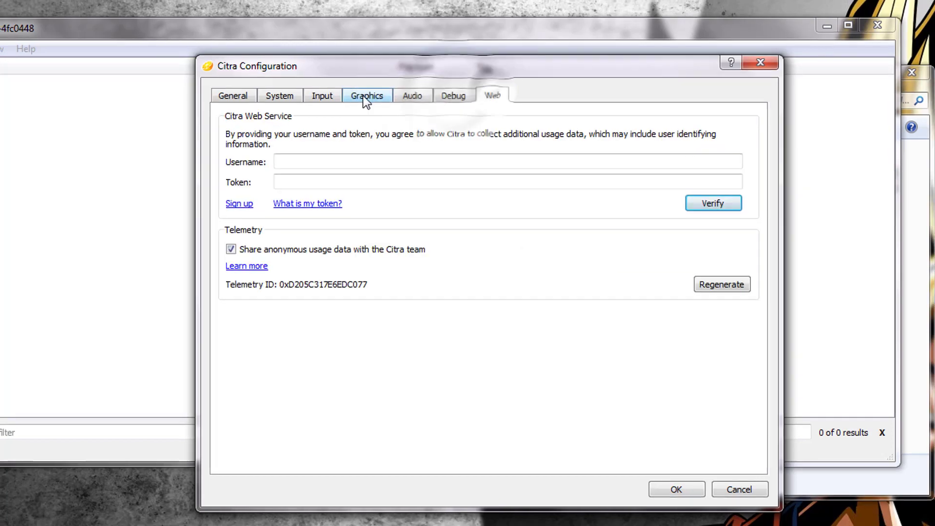
click(365, 95)
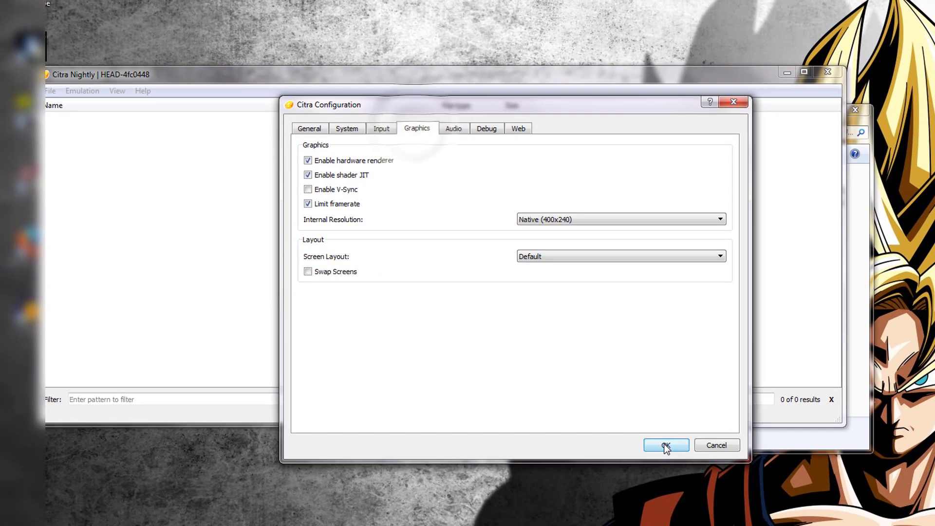
click(666, 445)
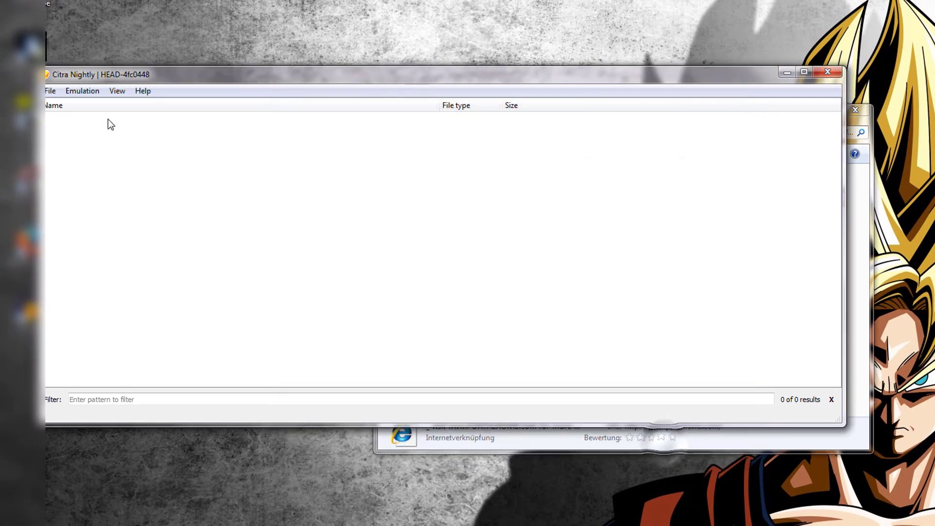
Step: Set the game directory to the "1623 - The.Legend.of.Zelda.Majoras.Mask.3D.EUR-CONTRAST Decrypted" folder inside the desktop's Tutorial folder
click(50, 91)
click(77, 125)
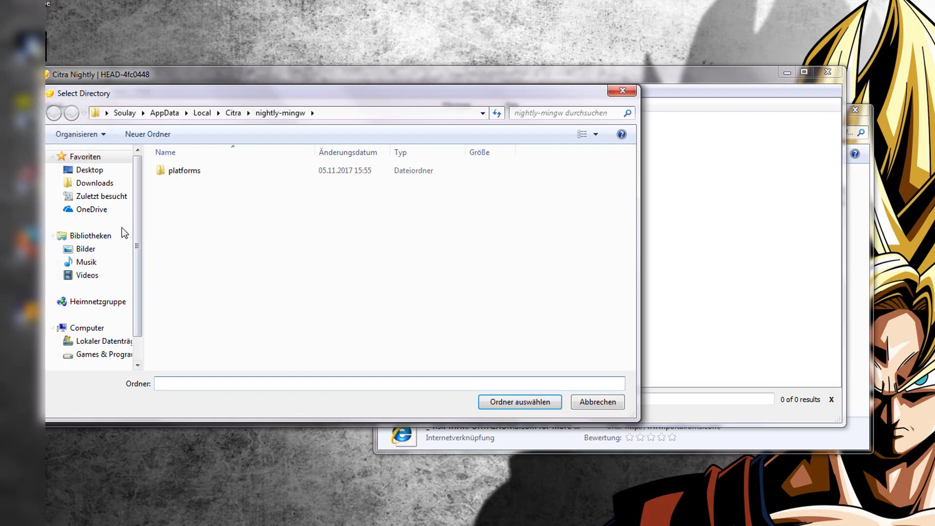
click(90, 169)
scroll(91, 243, down, 2)
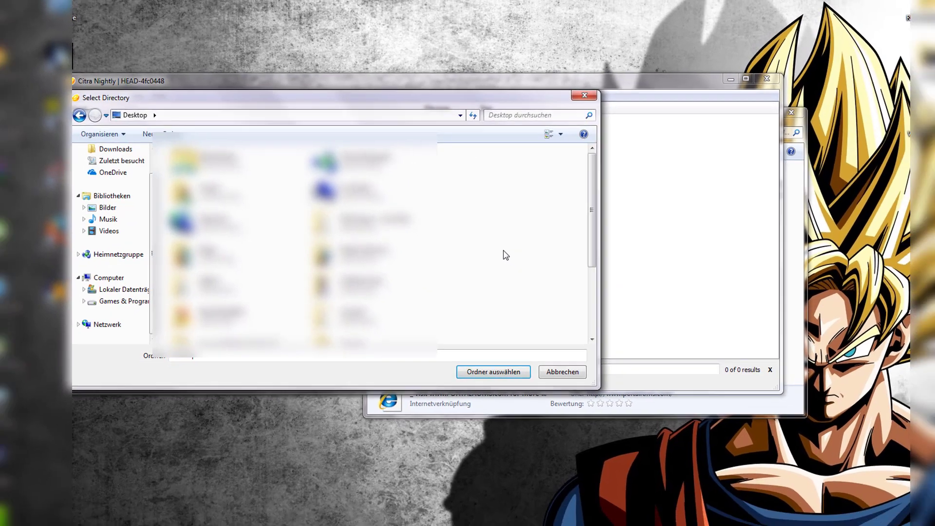
scroll(523, 302, down, 3)
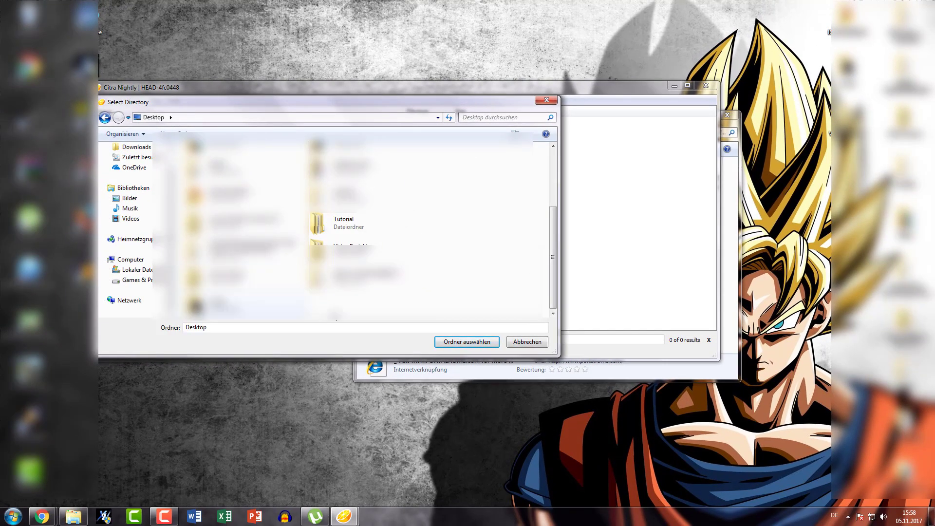
click(353, 223)
double_click(352, 223)
double_click(246, 163)
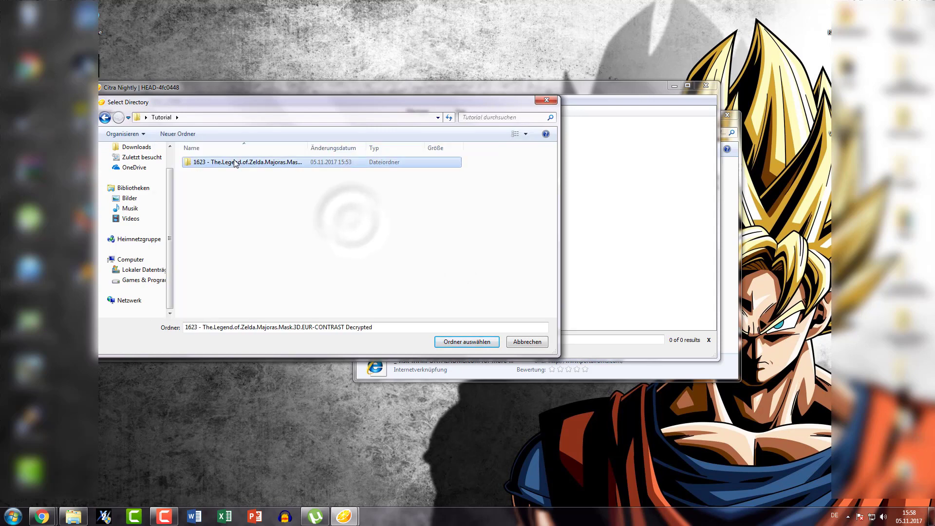
click(105, 117)
click(467, 341)
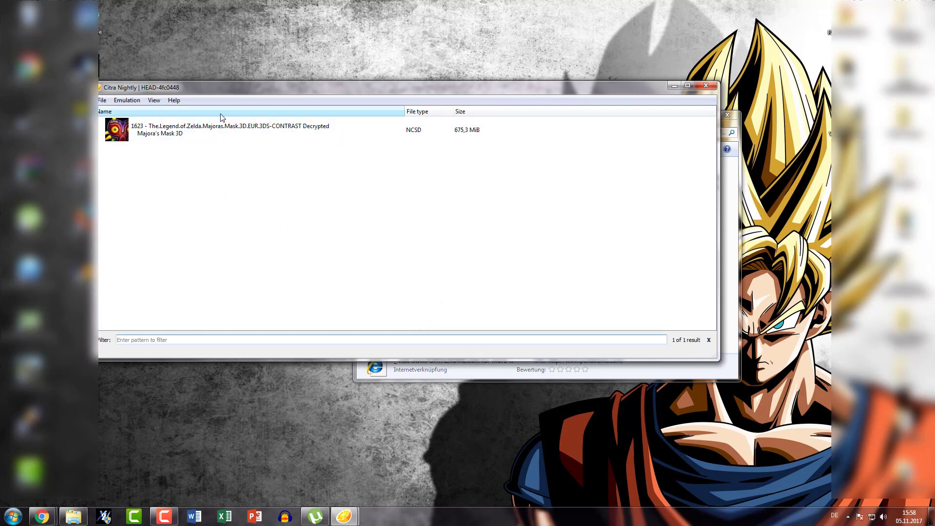
Step: Launch Majora's Mask 3D from the game list through to its file selection screen and pause the emulation
click(212, 129)
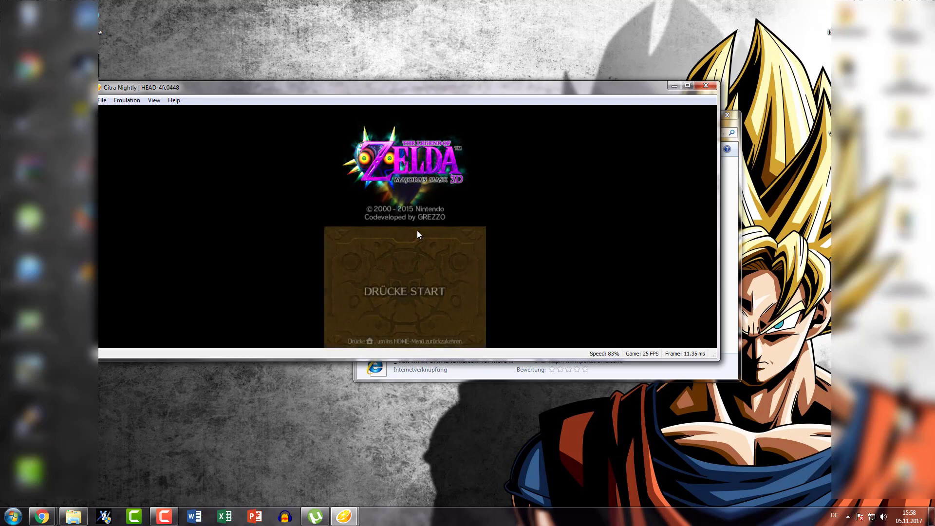
click(401, 290)
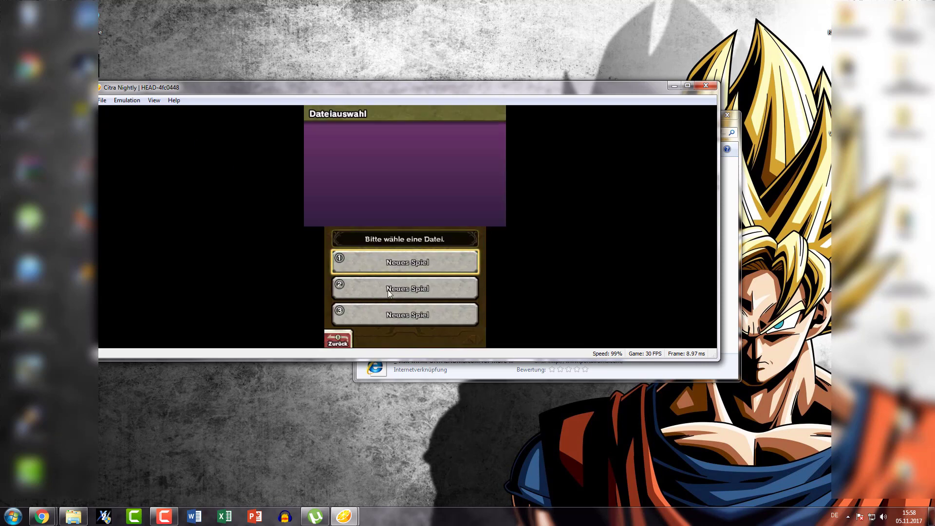
click(126, 100)
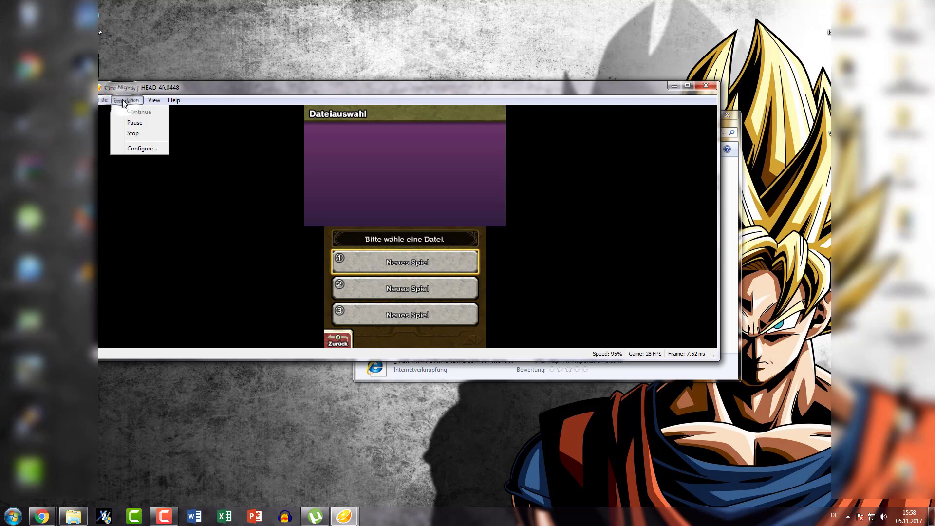
click(127, 122)
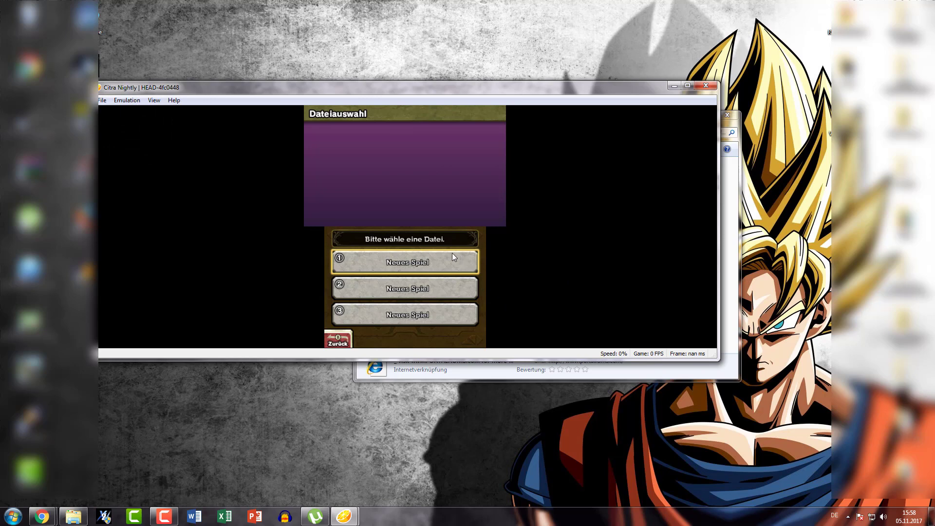
Step: Move the emulator window toward the centre of the desktop
drag(423, 88, 498, 106)
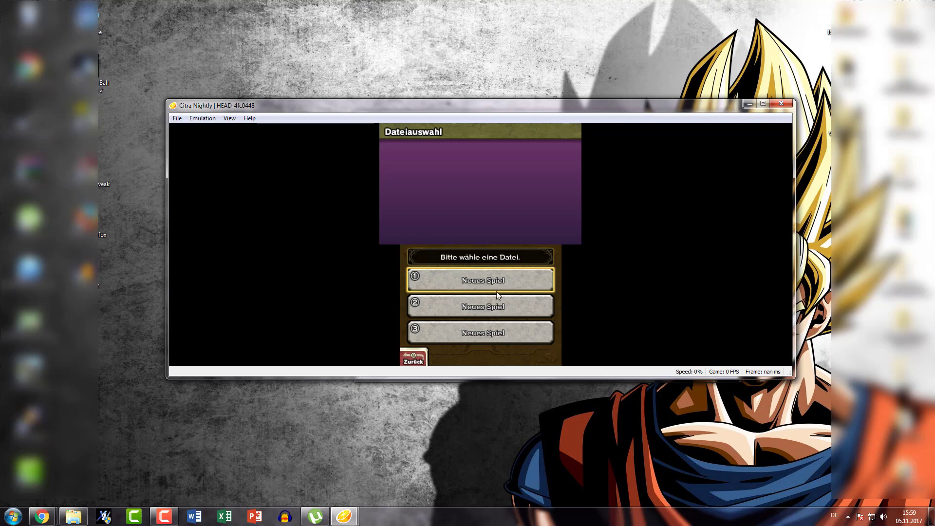
drag(507, 118, 534, 125)
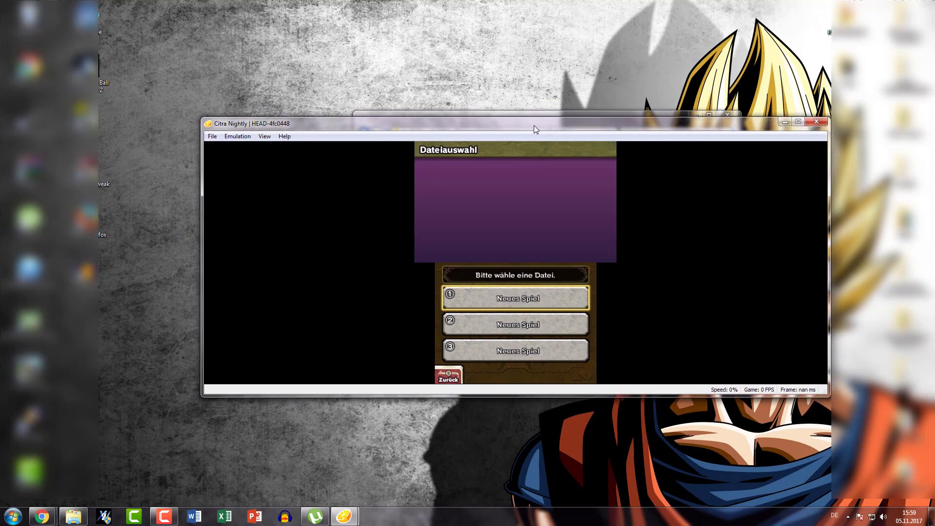
drag(533, 125, 522, 125)
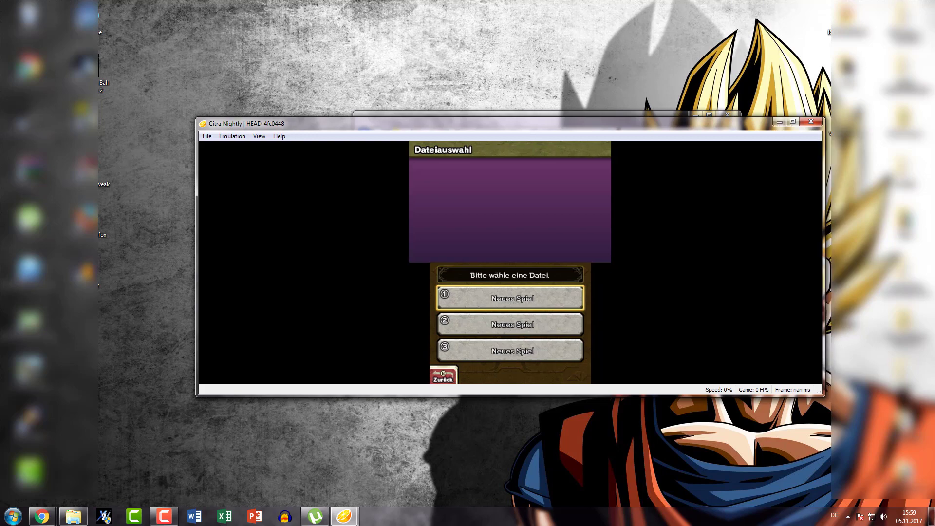